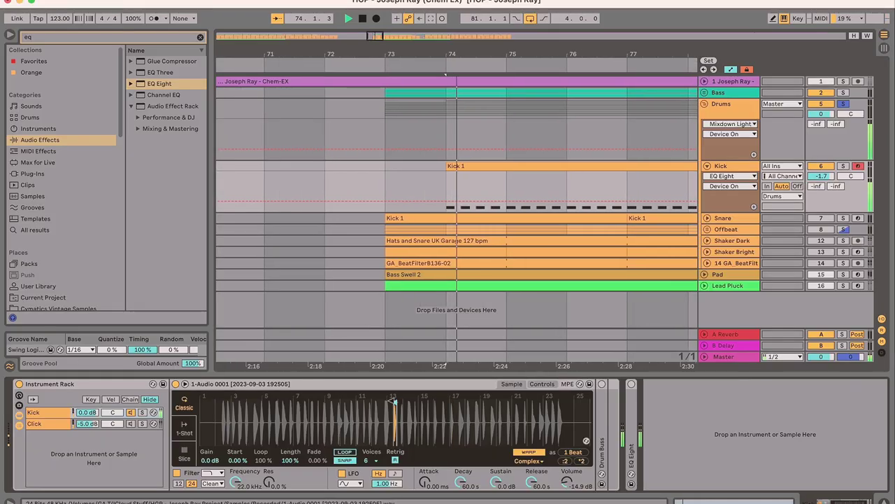
- Unfold the Drum Buss and EQ Eight in the Kick track's rack, switch them on, and reactivate the Kick chain
{"action": "left_click_drag", "start_coordinate": [394, 404], "coordinate": [394, 420]}
{"action": "left_click", "coordinate": [601, 383]}
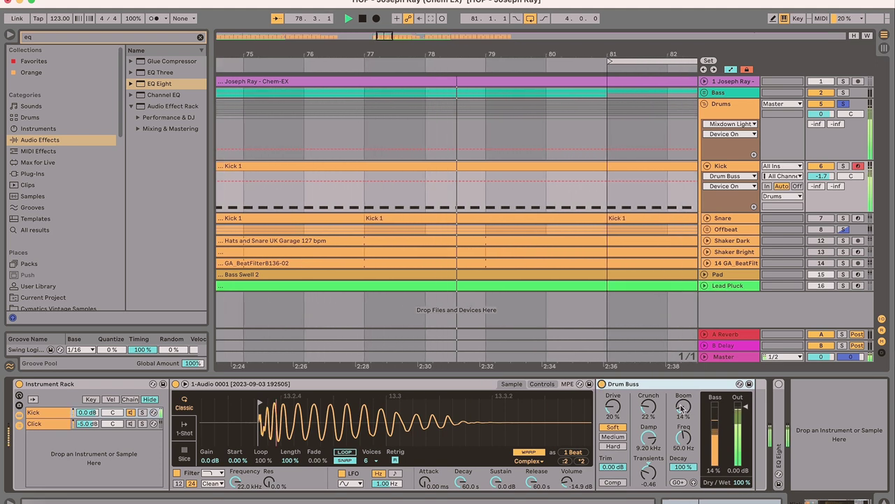
{"action": "double_click", "coordinate": [782, 429]}
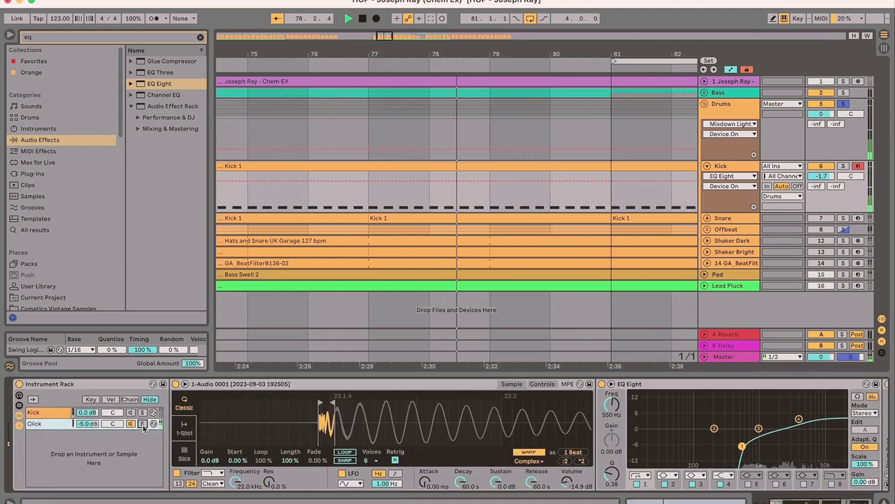
{"action": "left_click", "coordinate": [130, 415]}
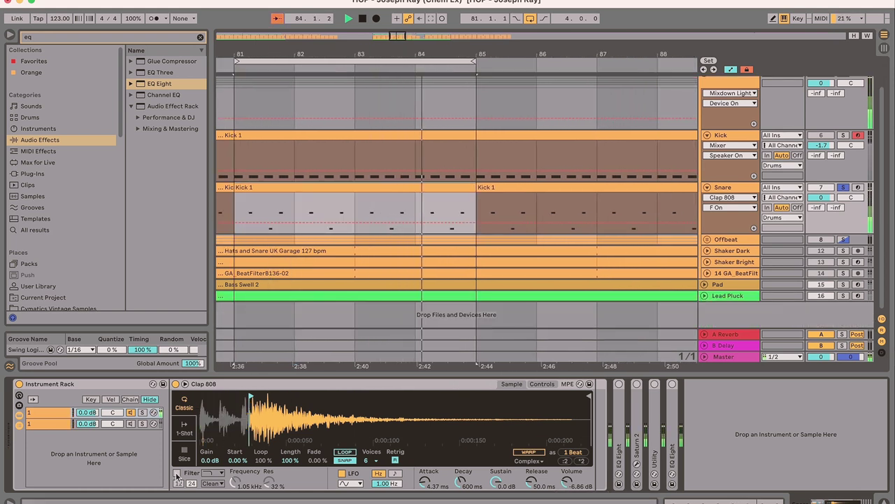
- Bring in the Clap LD layer of the Snare track's rack, and unfold Saturn 2 among its effects and switch it on
{"action": "left_click", "coordinate": [551, 385]}
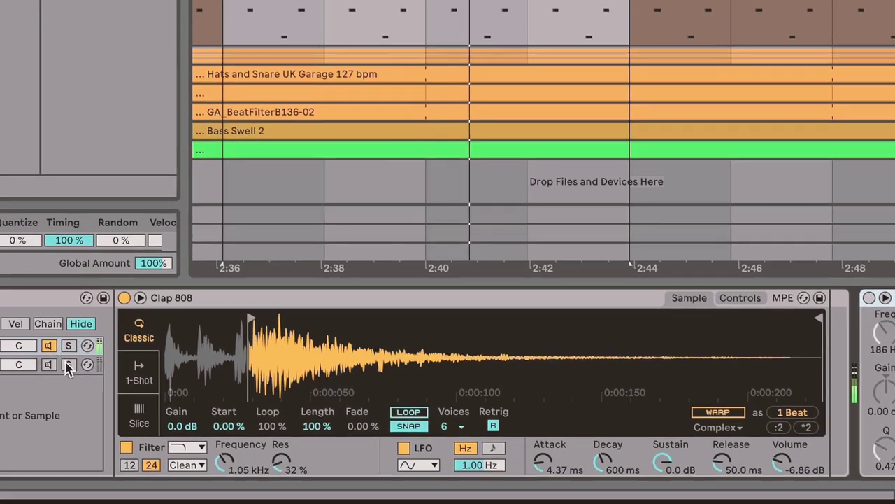
{"action": "left_click", "coordinate": [142, 423]}
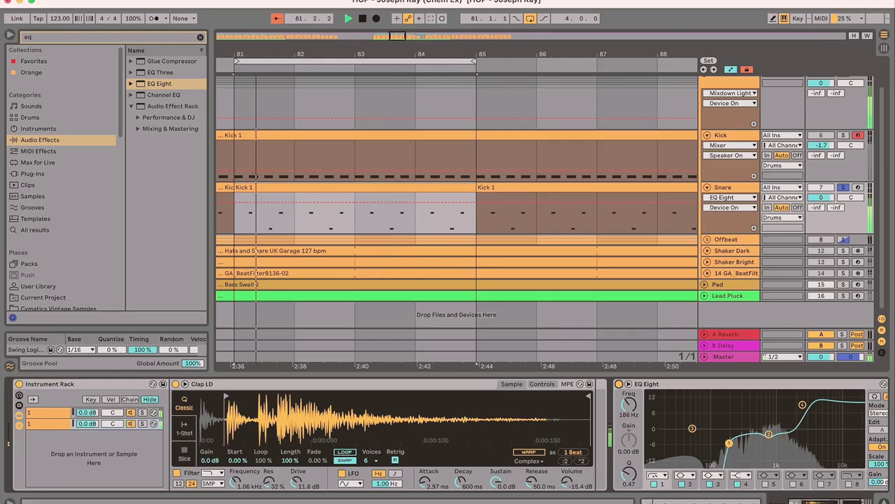
{"action": "scroll", "coordinate": [448, 434], "scroll_direction": "right", "scroll_amount": 3}
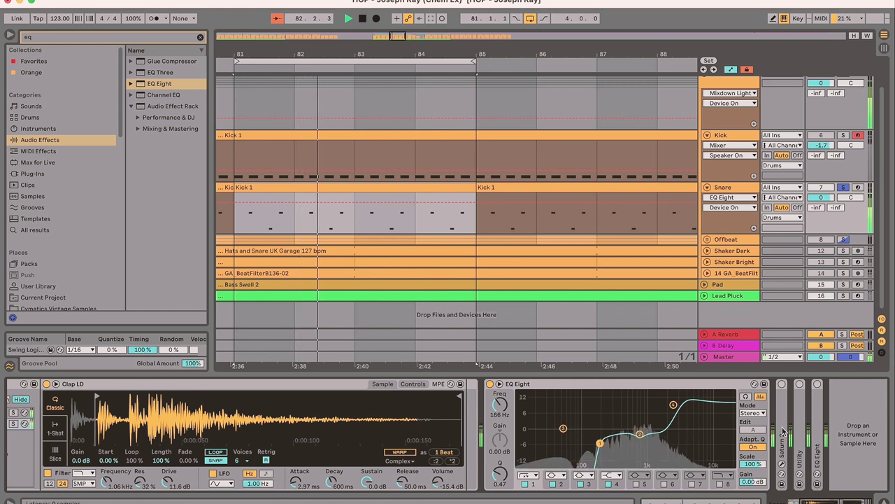
{"action": "double_click", "coordinate": [783, 430]}
{"action": "left_click", "coordinate": [802, 387]}
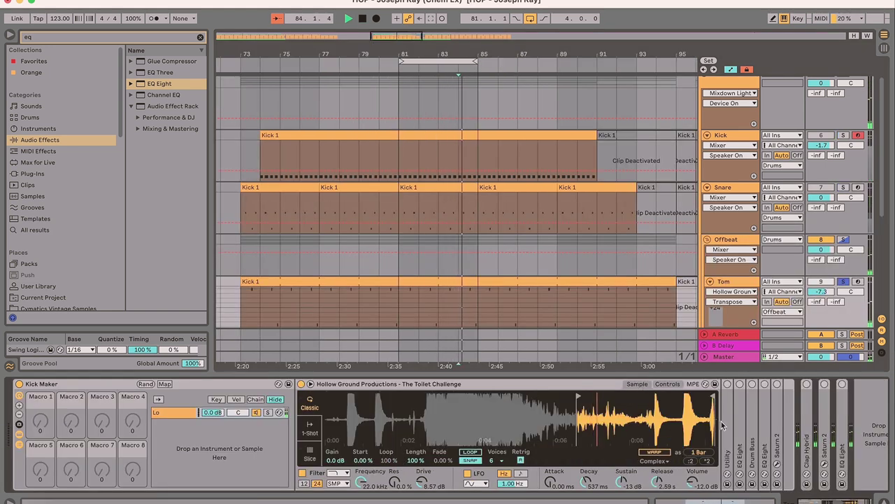
- Unfold the Utility, Drum Buss and both EQ Eight devices on the first Tom track and have them switched on
{"action": "double_click", "coordinate": [728, 422]}
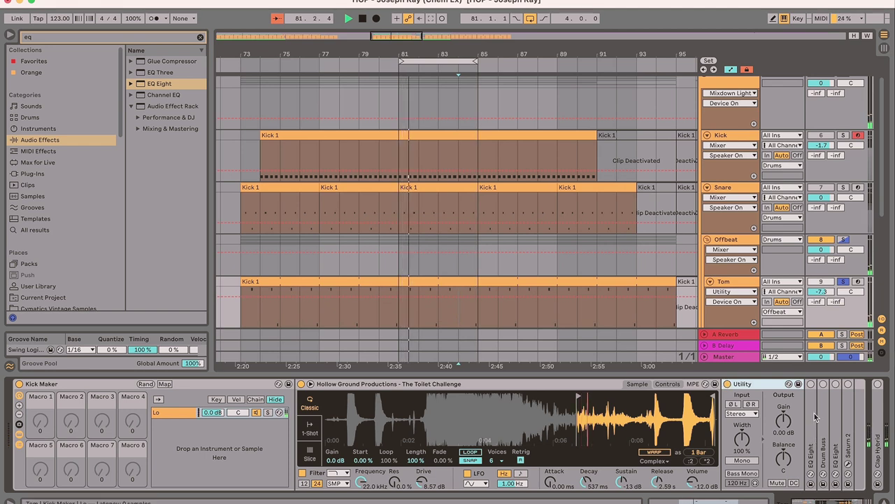
{"action": "double_click", "coordinate": [810, 389]}
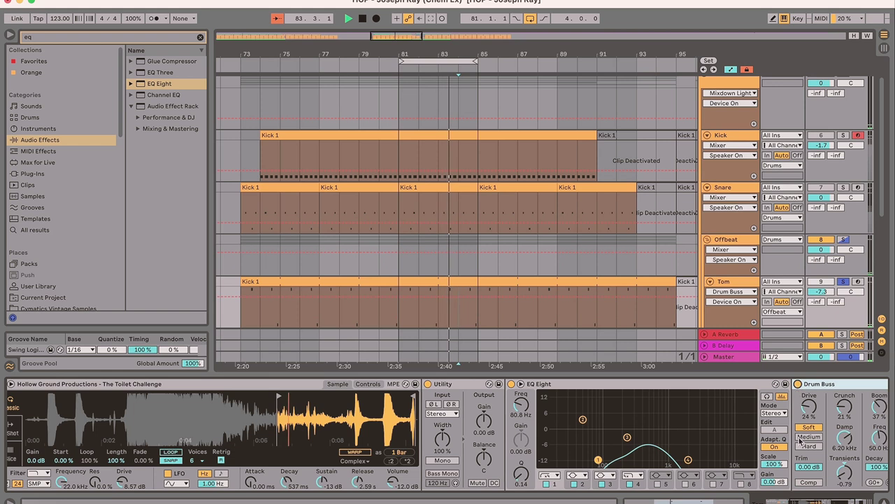
{"action": "left_click", "coordinate": [820, 500]}
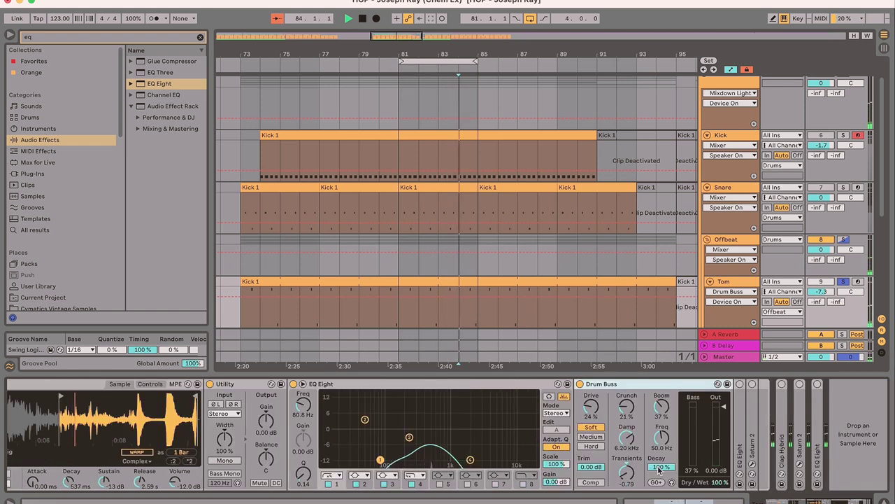
{"action": "double_click", "coordinate": [743, 436]}
{"action": "scroll", "coordinate": [787, 429], "scroll_direction": "right", "scroll_amount": 7}
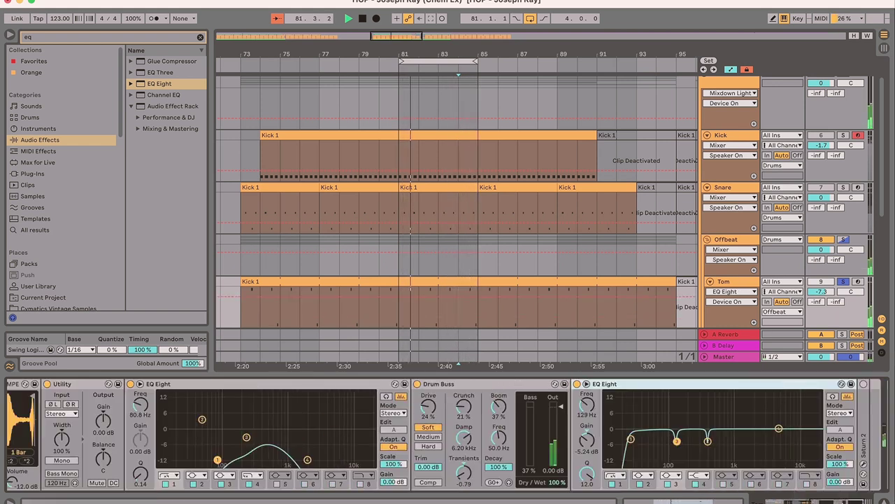
- Unfold and switch on Saturn 2 on the first Tom track, and check the settings in its plug-in window
{"action": "double_click", "coordinate": [756, 420]}
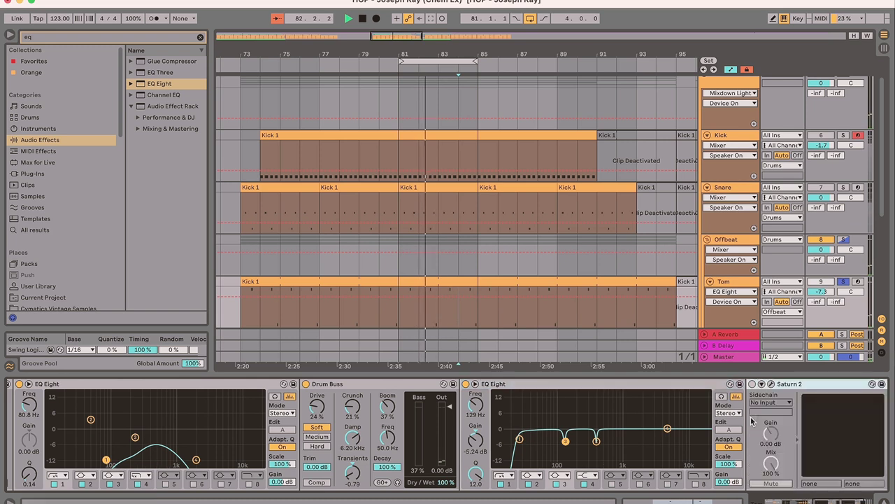
{"action": "left_click", "coordinate": [771, 384]}
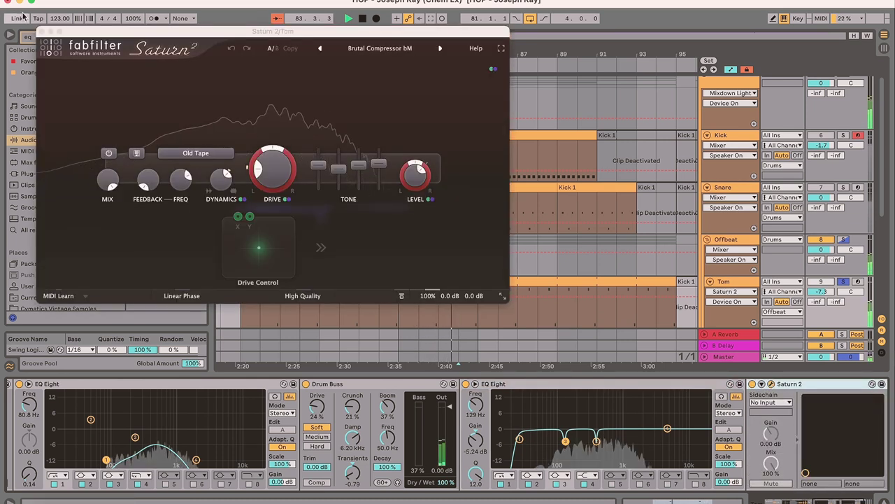
{"action": "left_click", "coordinate": [42, 32]}
- On the second Tom track, unfold and switch on the last effects: EQ Eight, Saturn 2, Clap Hybrid reverb and final EQ Eight
{"action": "scroll", "coordinate": [844, 467], "scroll_direction": "right", "scroll_amount": 3}
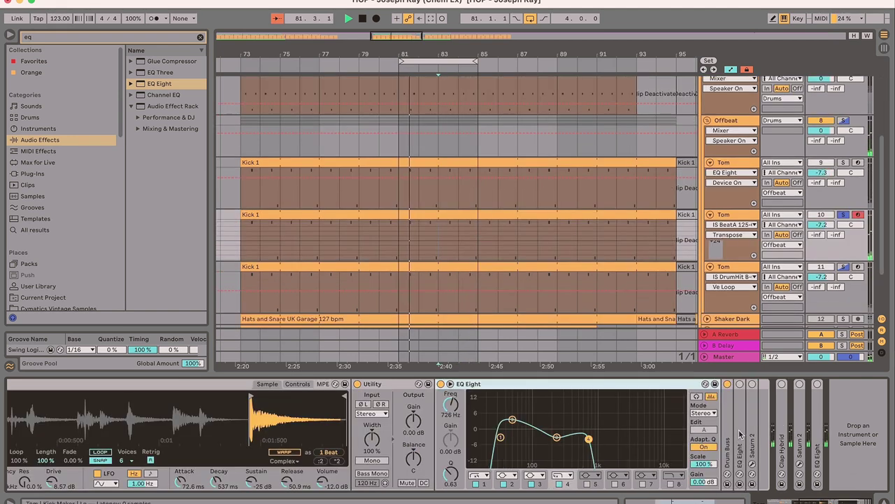
{"action": "double_click", "coordinate": [740, 432]}
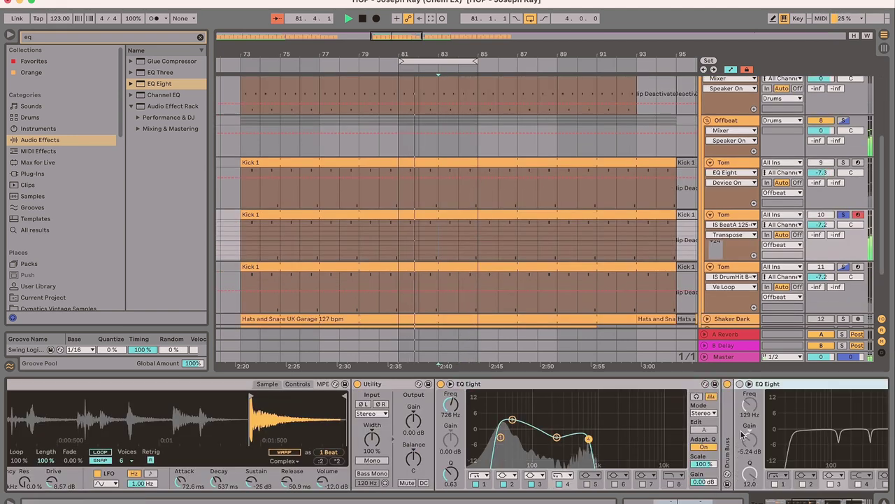
{"action": "scroll", "coordinate": [893, 494], "scroll_direction": "right", "scroll_amount": 5}
{"action": "double_click", "coordinate": [749, 424]}
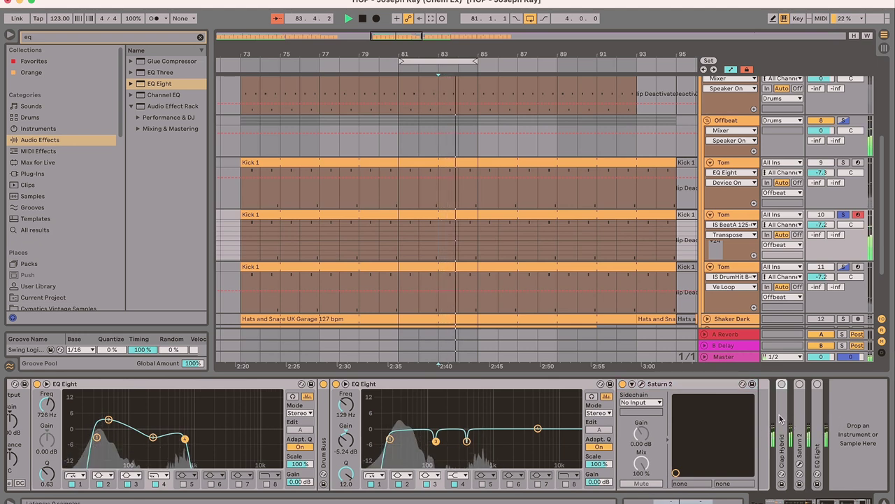
{"action": "double_click", "coordinate": [783, 428]}
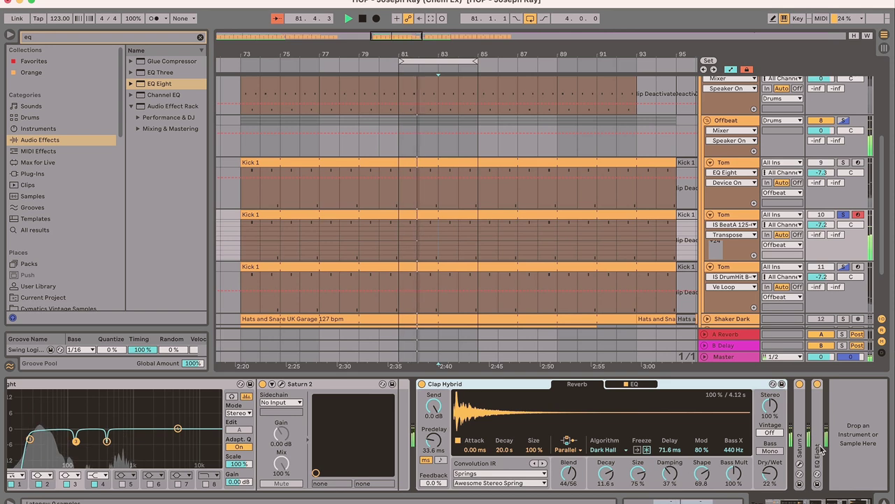
{"action": "double_click", "coordinate": [822, 449]}
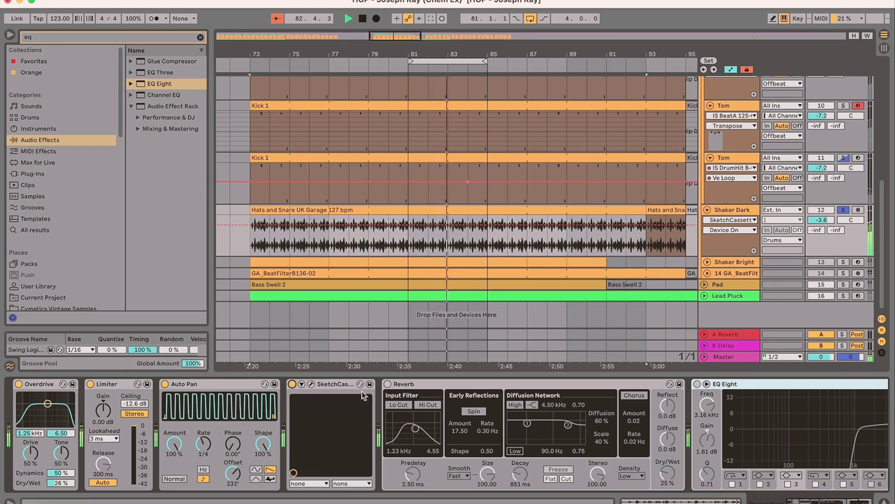
- Examine the SketchCassette II plug-in settings and the closing EQ Eight on the Shaker Dark track
{"action": "left_click", "coordinate": [312, 384]}
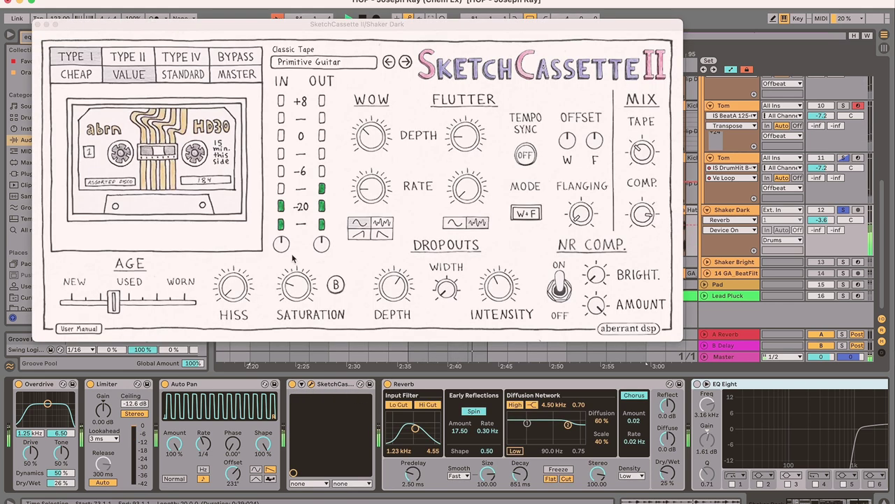
{"action": "left_click", "coordinate": [38, 25]}
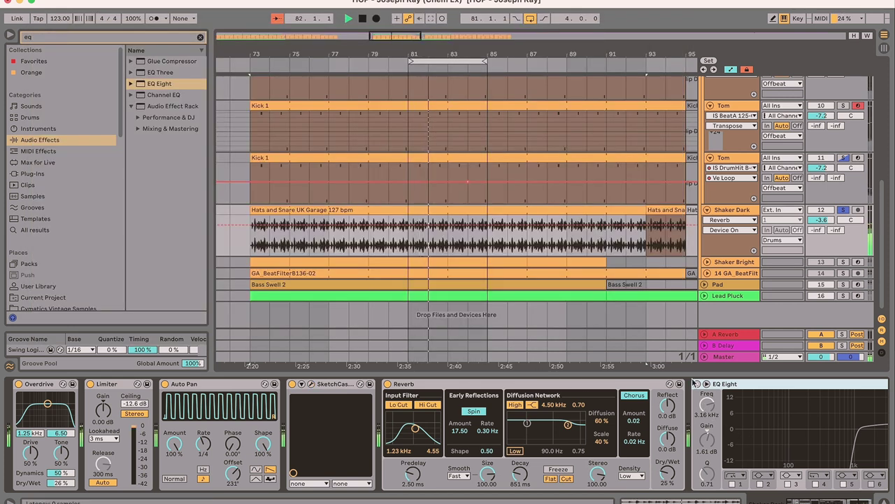
{"action": "scroll", "coordinate": [812, 484], "scroll_direction": "right", "scroll_amount": 3}
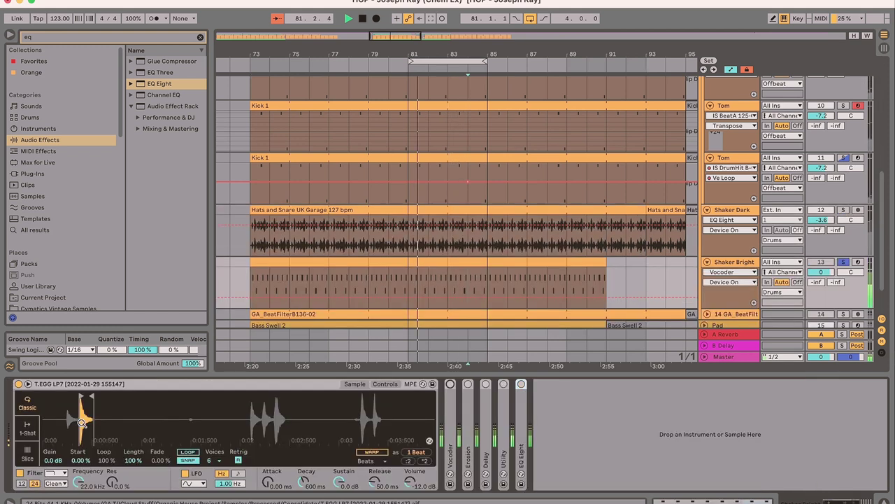
- Check the sampler's controls and sample on the Shaker Bright track, and unfold and switch on Vocoder and Erosion
{"action": "left_click", "coordinate": [380, 384]}
{"action": "left_click", "coordinate": [356, 384]}
{"action": "double_click", "coordinate": [448, 418]}
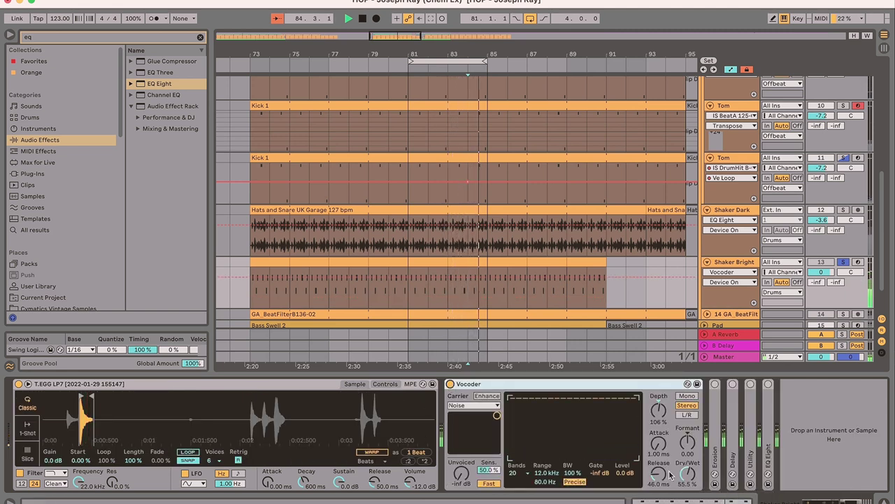
{"action": "double_click", "coordinate": [715, 419]}
{"action": "scroll", "coordinate": [794, 460], "scroll_direction": "right", "scroll_amount": 2}
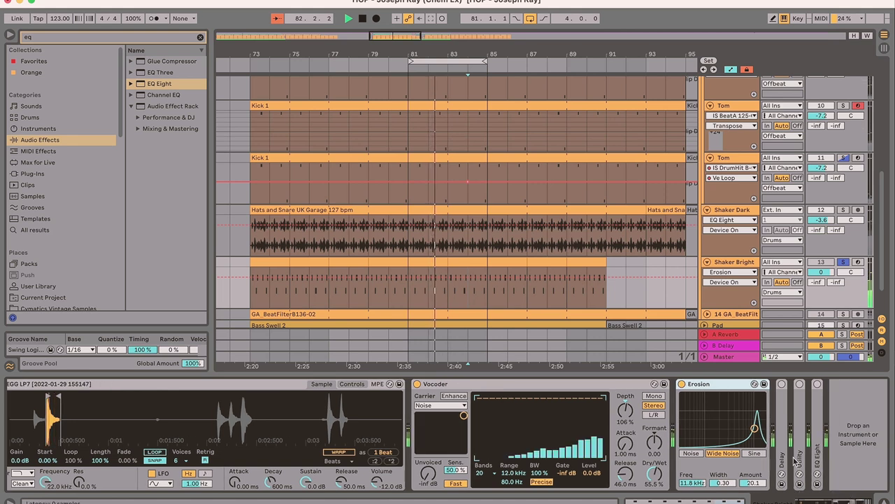
- Unfold and switch on the remaining Delay, Utility and EQ Eight effects on the Shaker Bright track
{"action": "double_click", "coordinate": [784, 432]}
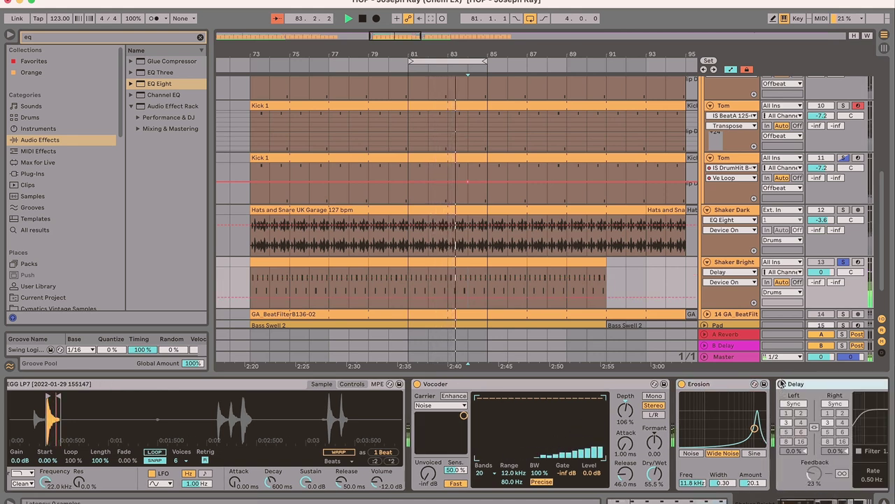
{"action": "scroll", "coordinate": [865, 483], "scroll_direction": "right", "scroll_amount": 5}
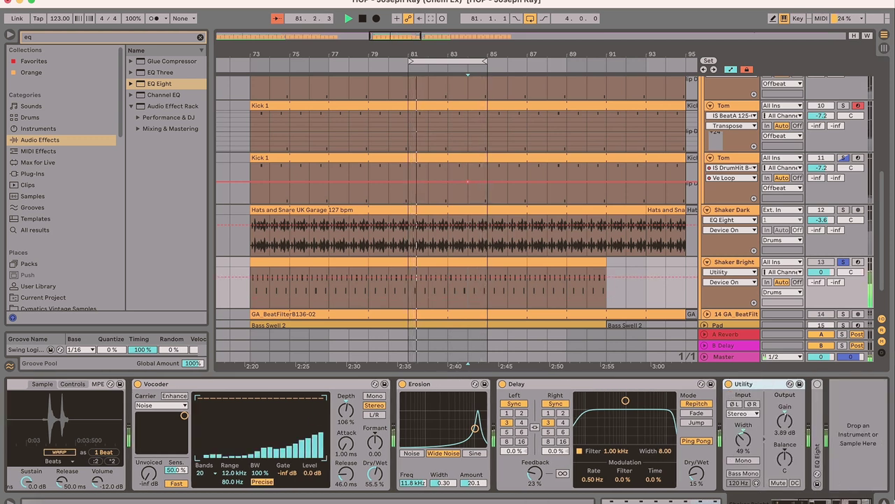
{"action": "double_click", "coordinate": [818, 417]}
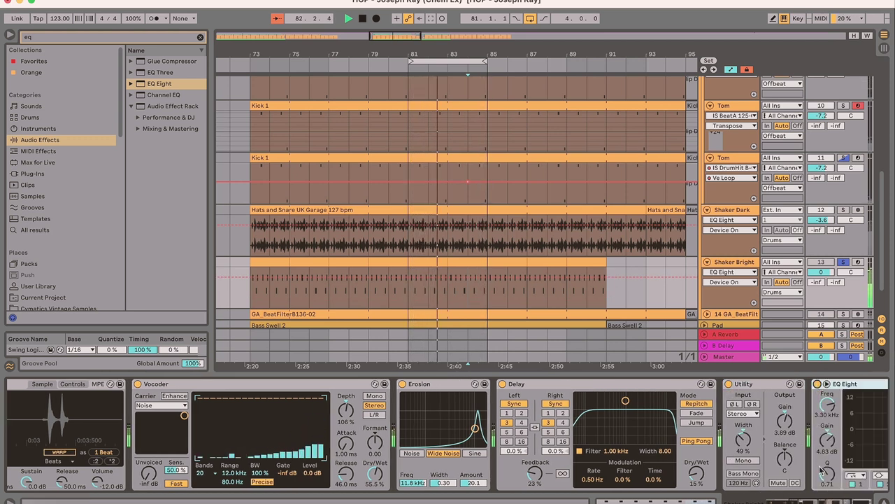
- On the GA_BeatFilter track, unfold and switch on the effect chain of Auto Filter, Phone Call reverb, Limiter and EQ Eight
{"action": "scroll", "coordinate": [844, 268], "scroll_direction": "up", "scroll_amount": 10}
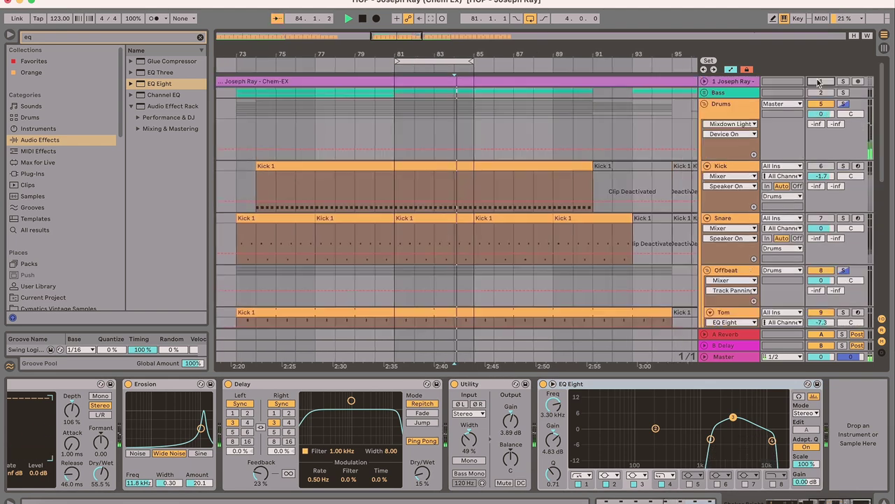
{"action": "scroll", "coordinate": [856, 253], "scroll_direction": "down", "scroll_amount": 10}
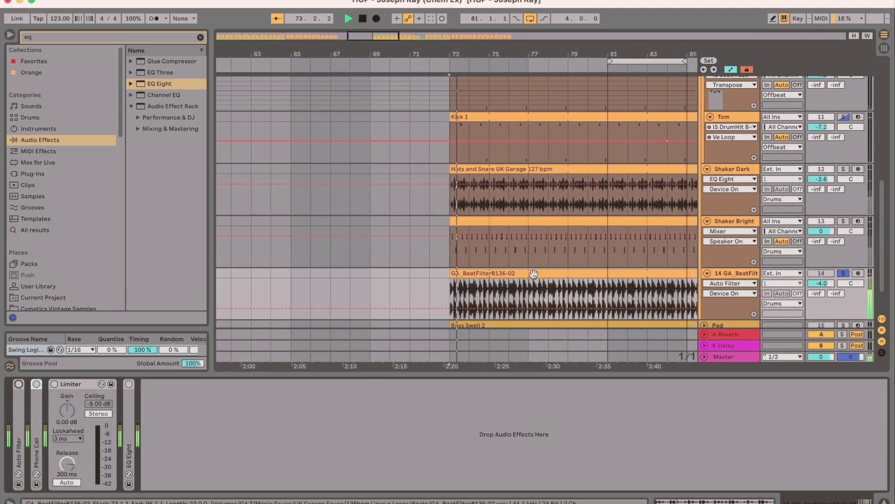
{"action": "left_click", "coordinate": [687, 500]}
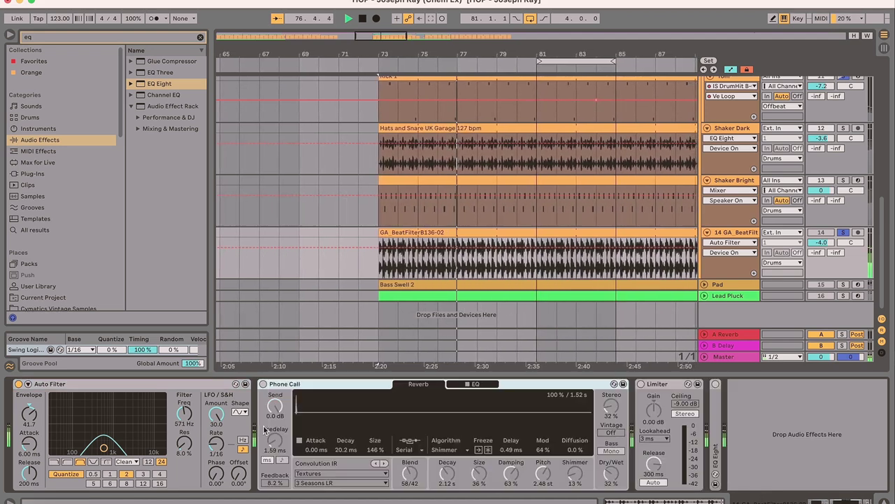
{"action": "left_click", "coordinate": [263, 384]}
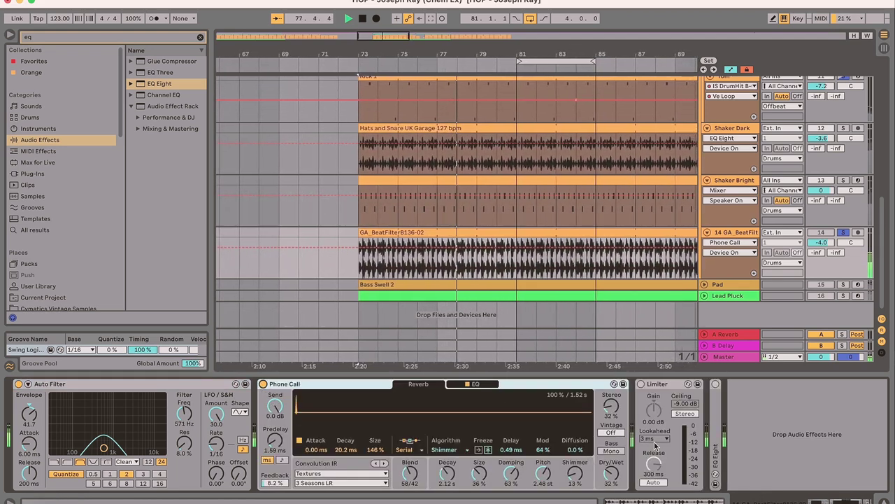
{"action": "double_click", "coordinate": [717, 428]}
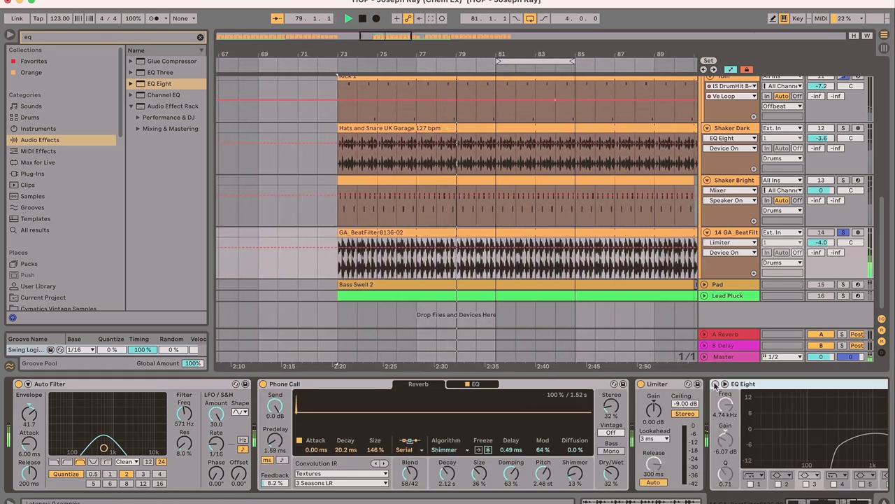
{"action": "left_click", "coordinate": [717, 384]}
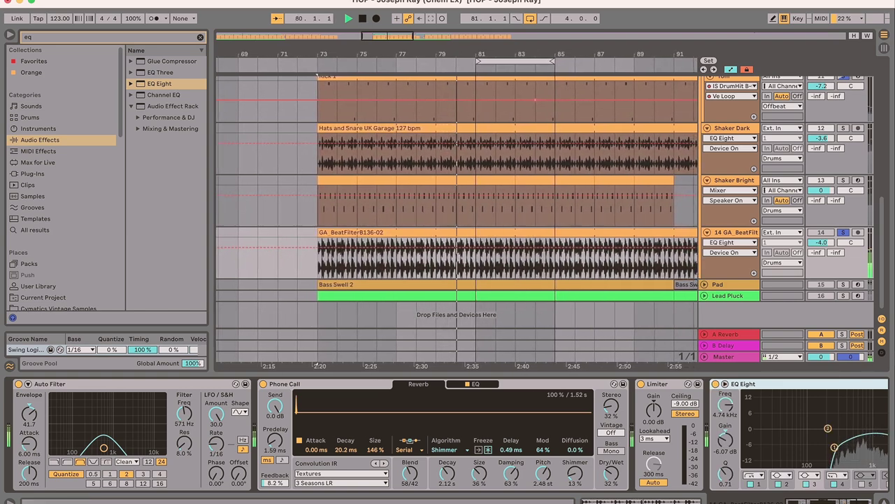
{"action": "scroll", "coordinate": [448, 434], "scroll_direction": "right", "scroll_amount": 3}
- Take the GA_BeatFilter track out of solo and toggle its track activator
{"action": "left_click", "coordinate": [843, 232]}
{"action": "left_click", "coordinate": [822, 232]}
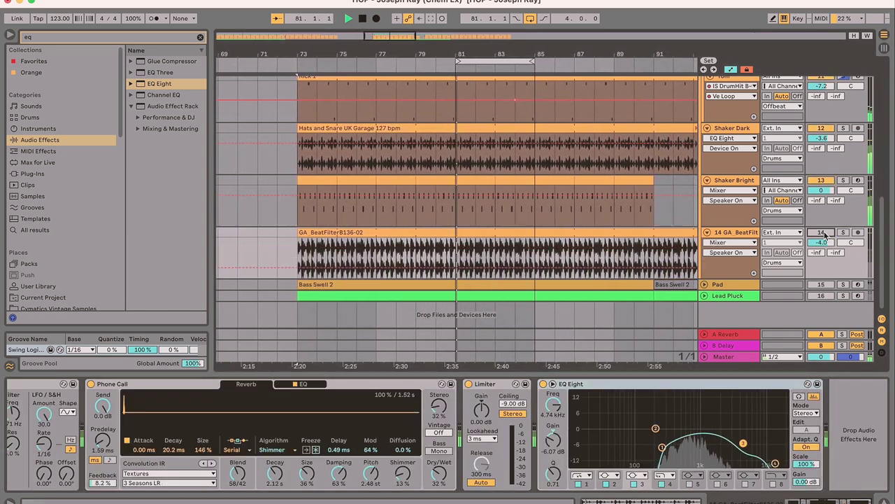
- Select the Drums group at the start of the loop, and unfold and switch on its Mixdown Light rack
{"action": "left_click_drag", "start_coordinate": [884, 255], "coordinate": [884, 109]}
{"action": "left_click", "coordinate": [394, 125]}
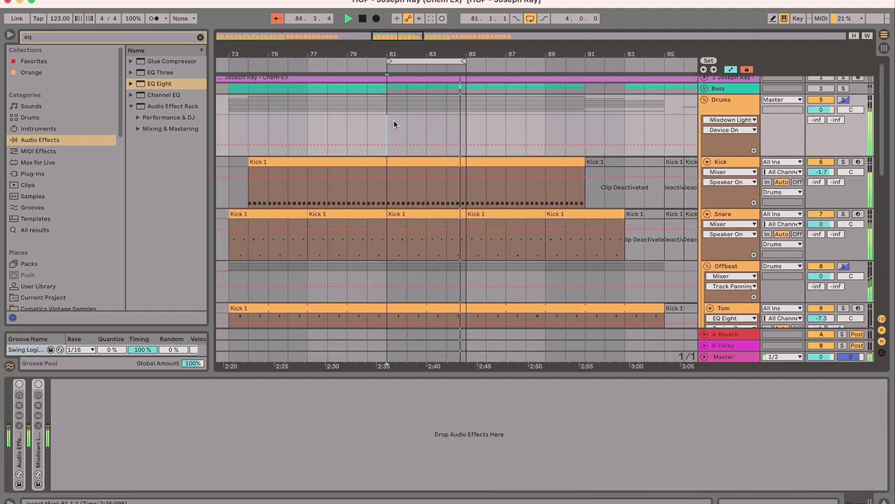
{"action": "double_click", "coordinate": [40, 455]}
{"action": "left_click", "coordinate": [38, 384]}
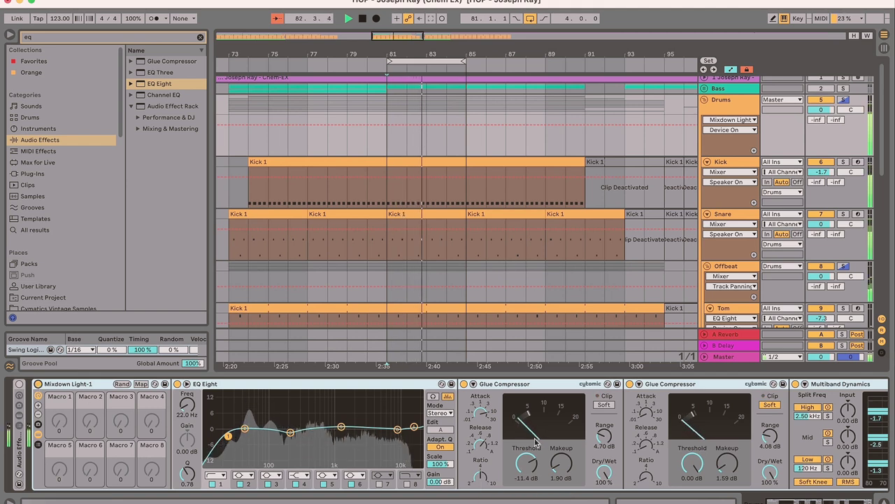
{"action": "left_click", "coordinate": [839, 501]}
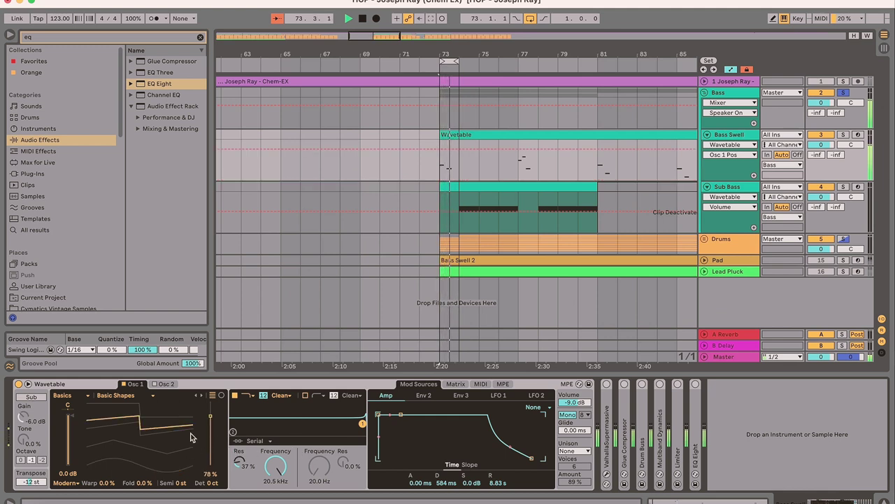
- Inspect the Bass Swell Wavetable's second oscillator, second envelope and modulation matrix
{"action": "left_click", "coordinate": [163, 385]}
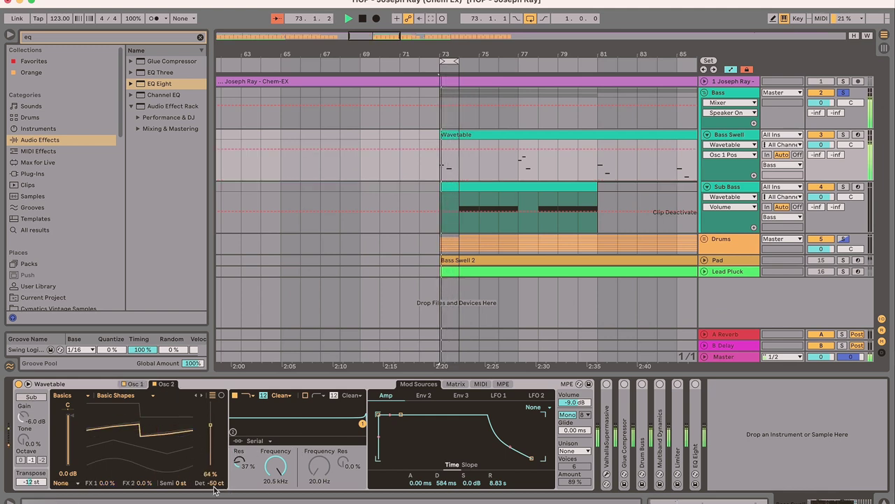
{"action": "left_click", "coordinate": [423, 396]}
{"action": "left_click", "coordinate": [453, 384]}
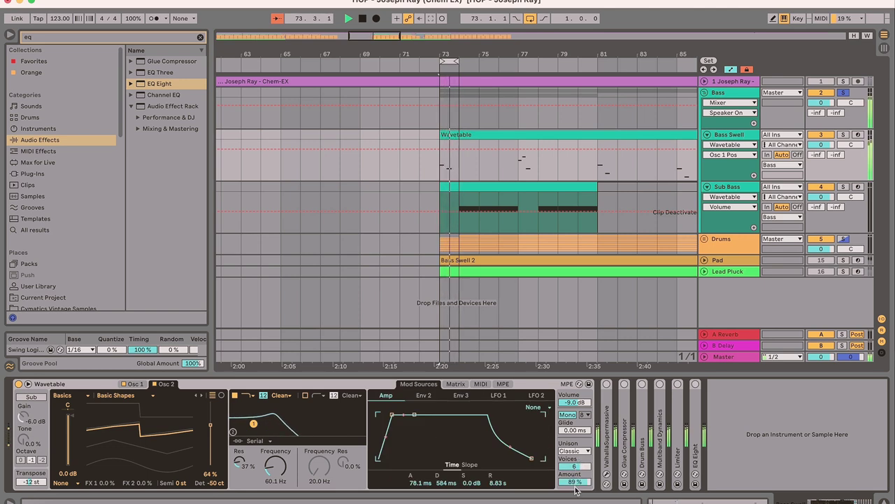
- Unfold ValhallaSupermassive on the Bass Swell track, open its plug-in window to view the settings, and close it
{"action": "double_click", "coordinate": [608, 417]}
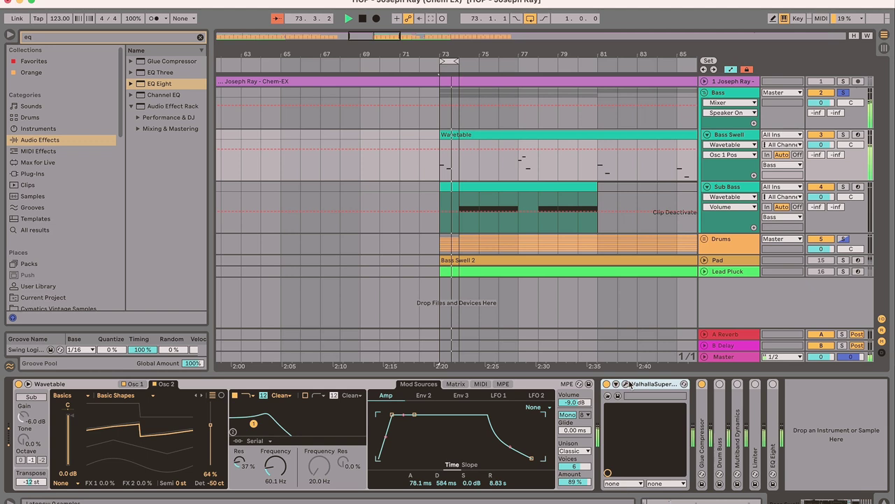
{"action": "left_click", "coordinate": [626, 384]}
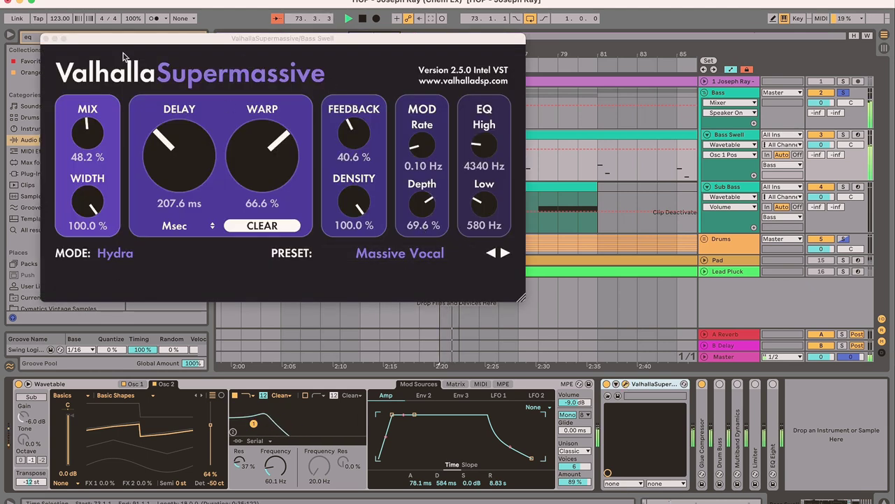
{"action": "left_click", "coordinate": [47, 38]}
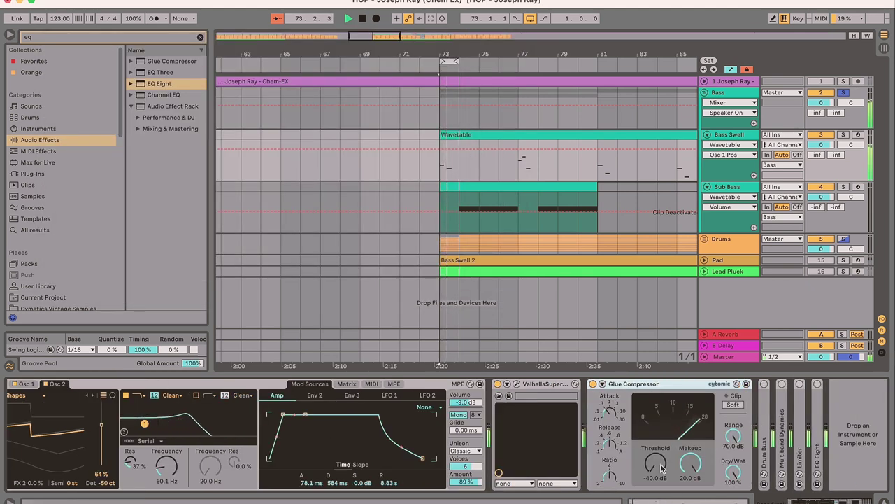
- Unfold Drum Buss on the Bass Swell track and switch on the EQ Eight at the end of its chain
{"action": "double_click", "coordinate": [764, 433]}
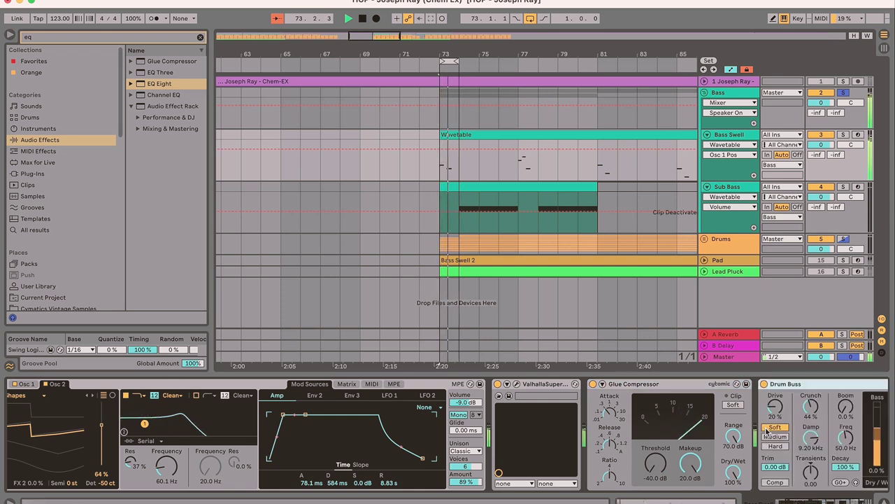
{"action": "scroll", "coordinate": [768, 433], "scroll_direction": "right", "scroll_amount": 3}
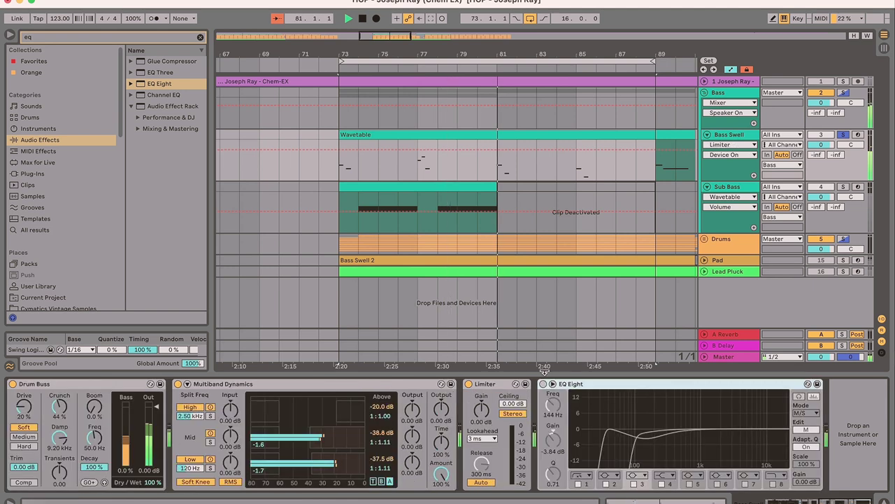
{"action": "left_click", "coordinate": [543, 383]}
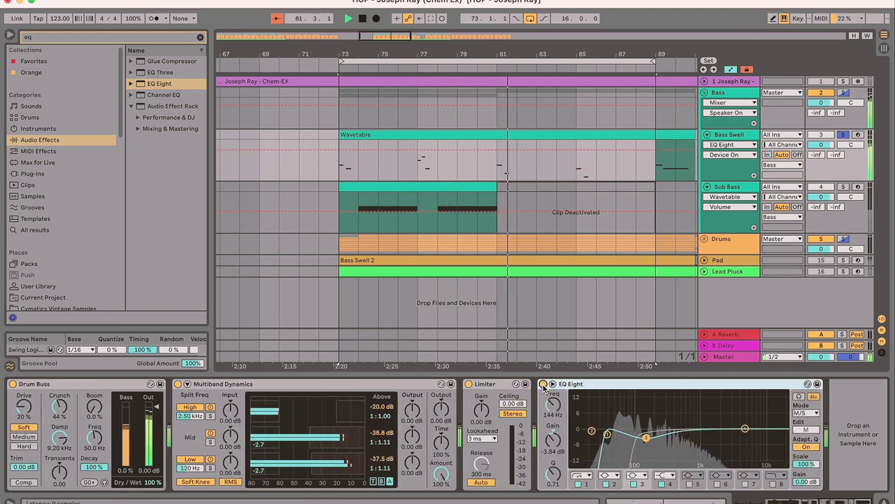
{"action": "left_click", "coordinate": [550, 134]}
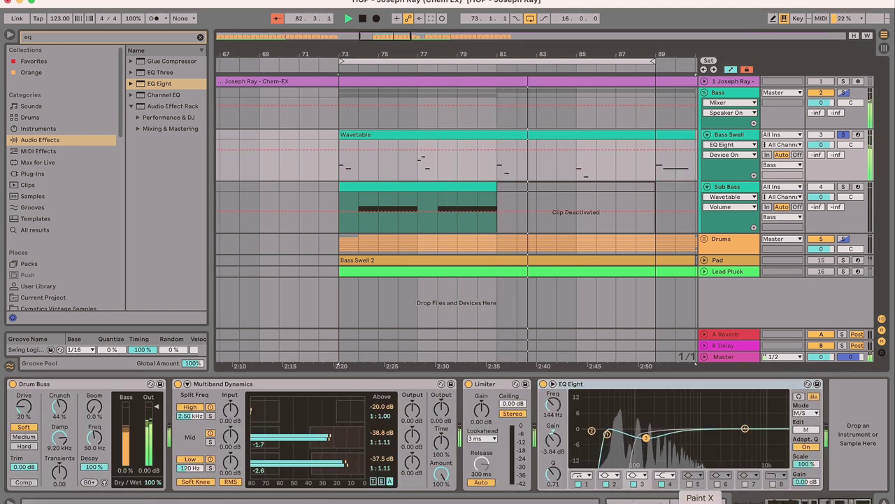
- On the Bass group, open the SketchCassette II plug-in window to view its tape settings, and close it
{"action": "left_click", "coordinate": [682, 500]}
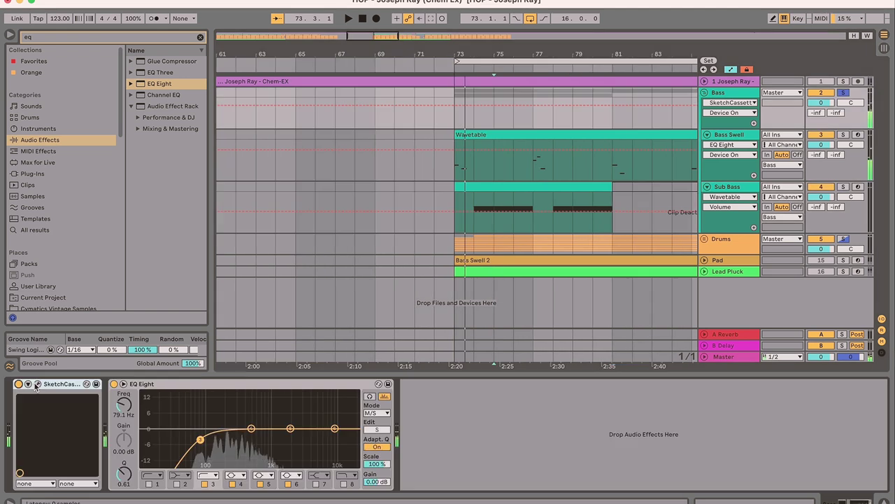
{"action": "left_click", "coordinate": [37, 384]}
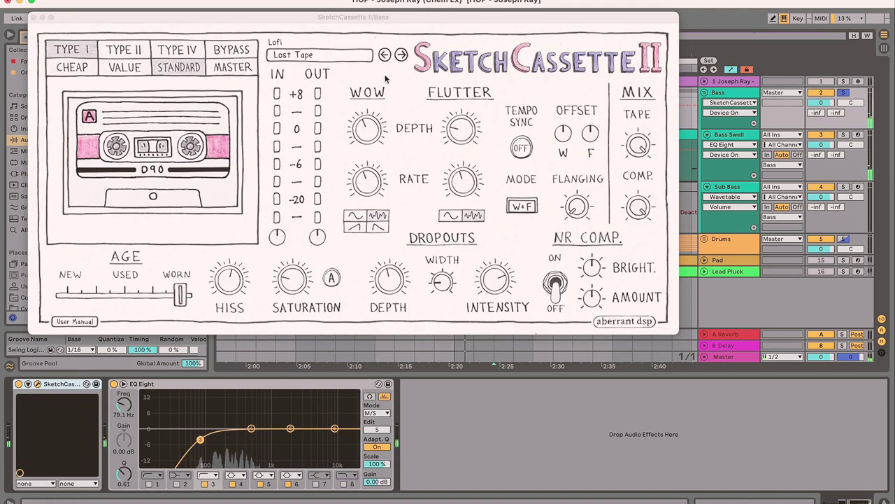
{"action": "left_click", "coordinate": [31, 19]}
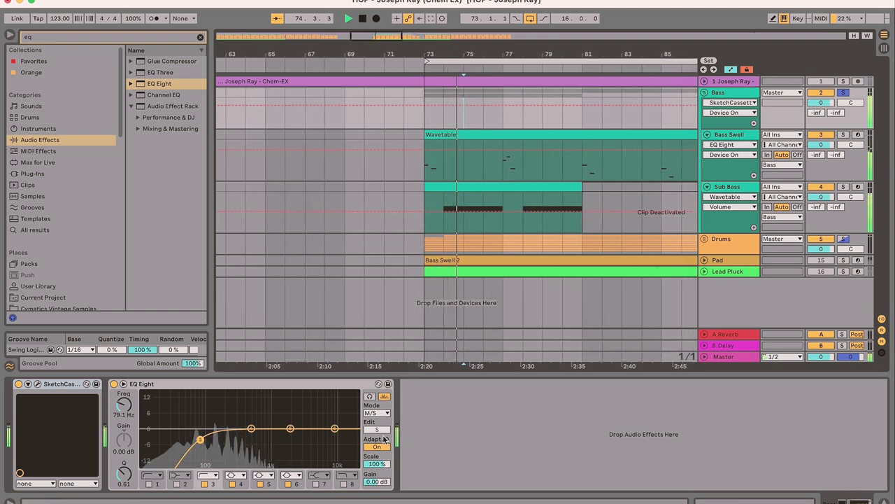
{"action": "left_click", "coordinate": [501, 131]}
{"action": "left_click", "coordinate": [500, 125]}
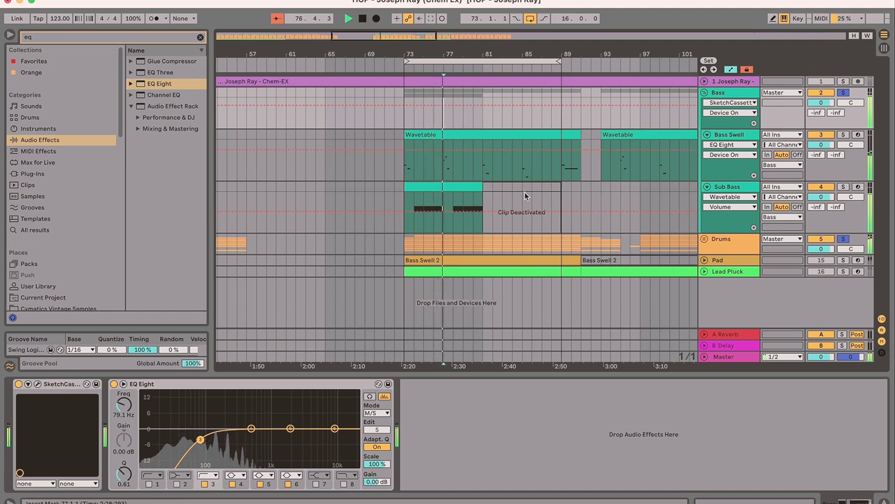
{"action": "left_click", "coordinate": [480, 143]}
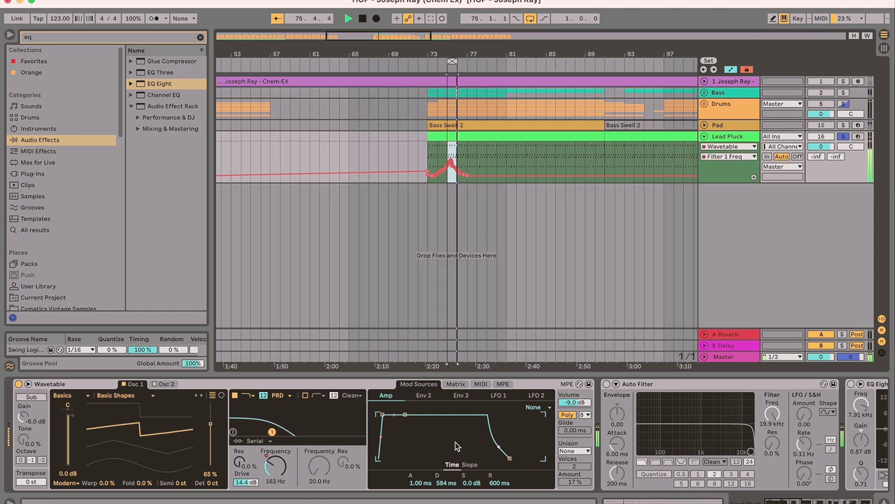
- Show the modulation matrix of the Lead Pluck track's Wavetable and set its unison mode to Noise
{"action": "left_click", "coordinate": [455, 384]}
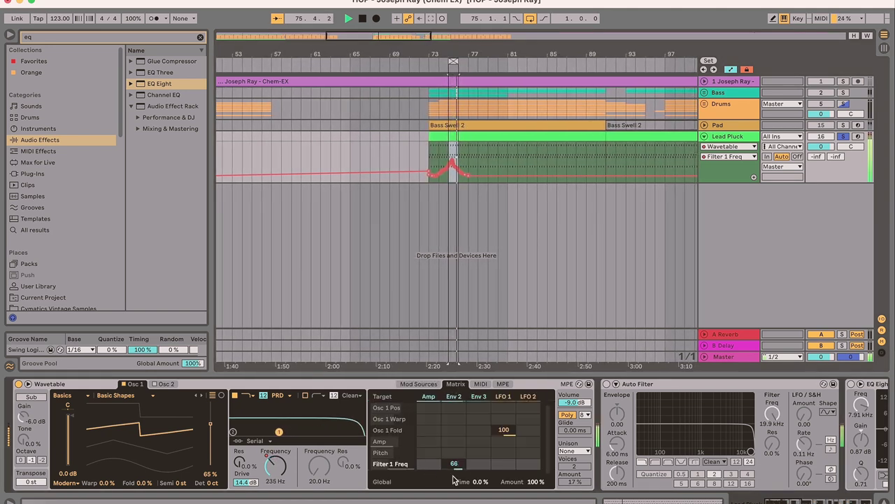
{"action": "left_click", "coordinate": [585, 452]}
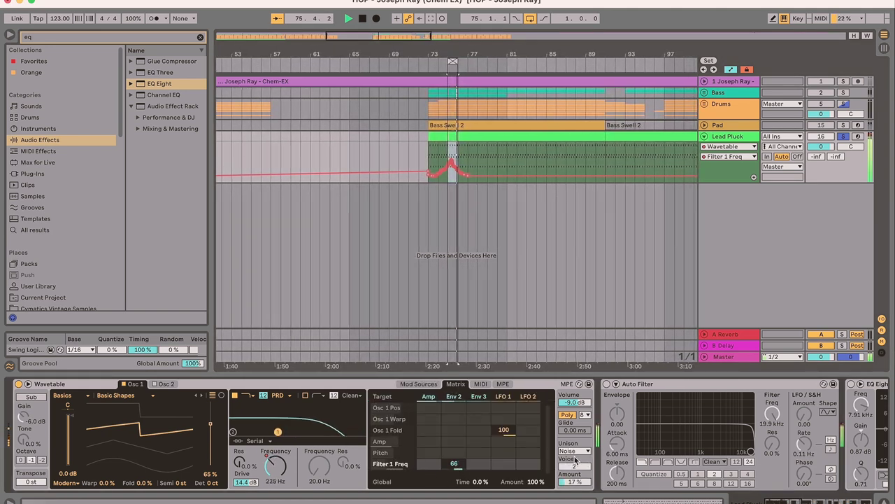
{"action": "left_click", "coordinate": [587, 454]}
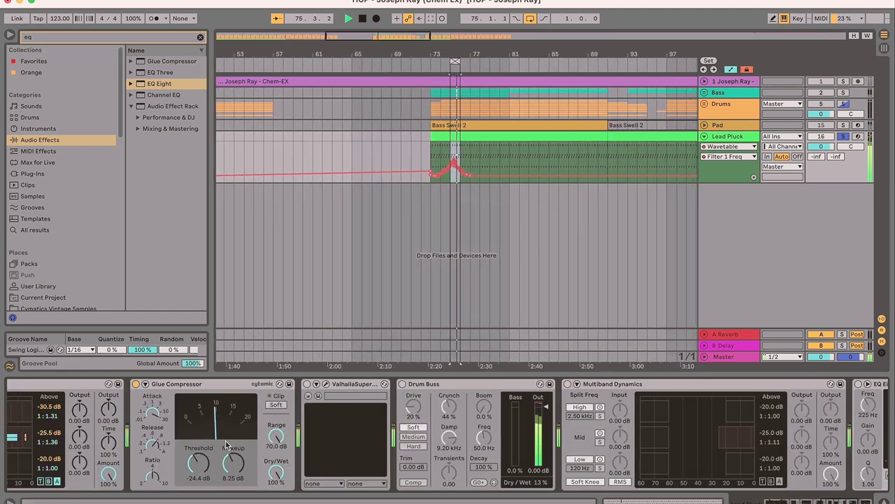
- Switch on ValhallaSupermassive, Drum Buss, Multiband Dynamics and EQ Eight on the Lead Pluck track, opening the ValhallaSupermassive window to check it
{"action": "left_click", "coordinate": [307, 383]}
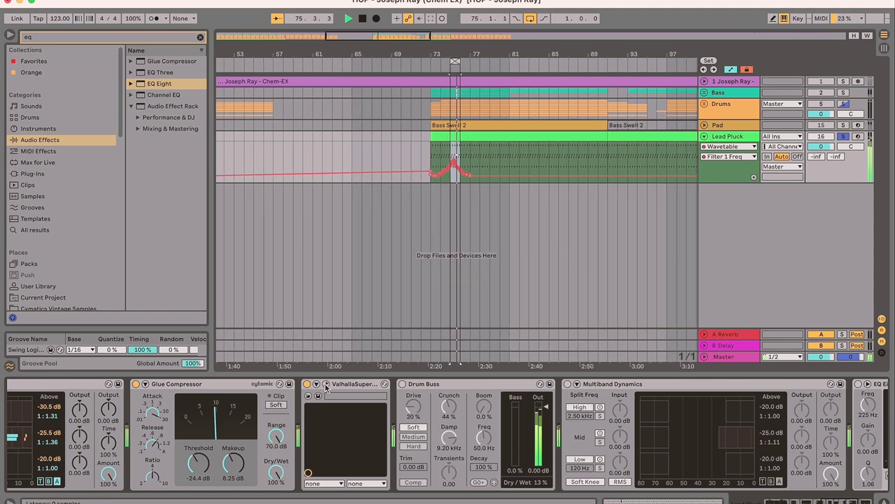
{"action": "left_click", "coordinate": [325, 384]}
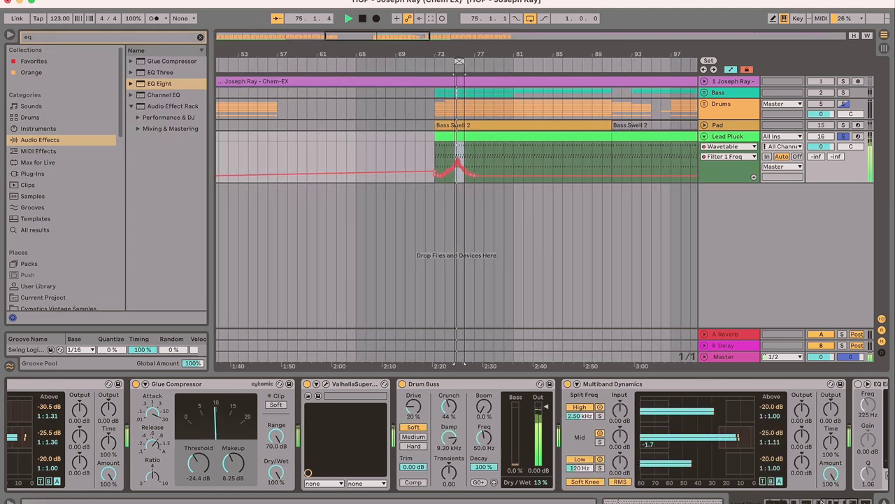
{"action": "scroll", "coordinate": [448, 434], "scroll_direction": "right", "scroll_amount": 1}
{"action": "scroll", "coordinate": [613, 405], "scroll_direction": "right", "scroll_amount": 5}
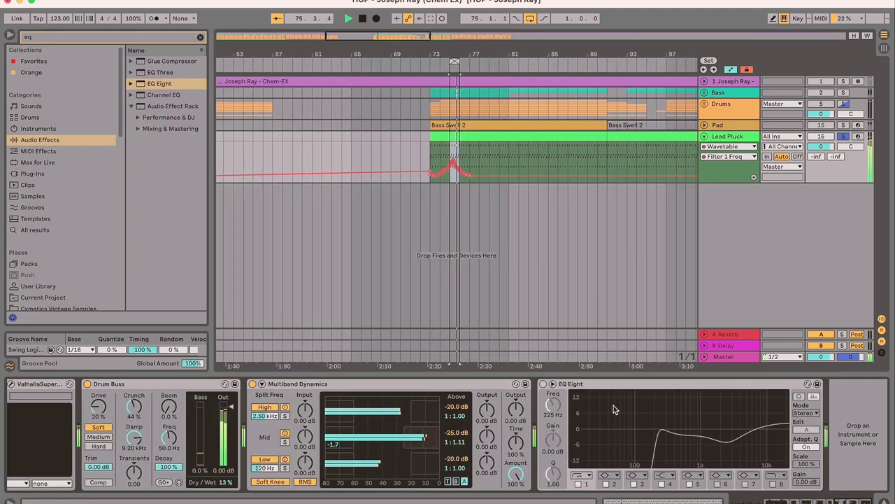
{"action": "left_click", "coordinate": [543, 383]}
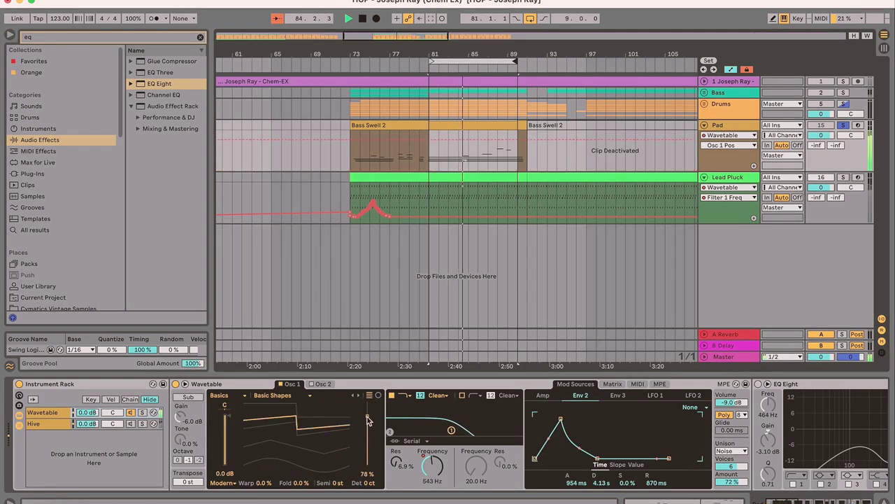
- Show oscillator 2 of the Pad track's Wavetable, switch on its EQ Eight and ValhallaSupermassive, and view the ValhallaSupermassive settings
{"action": "left_click", "coordinate": [323, 384]}
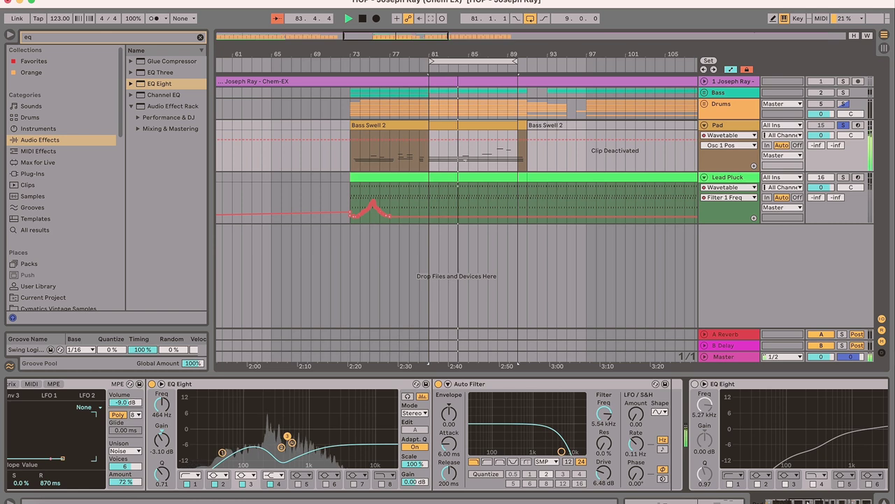
{"action": "scroll", "coordinate": [519, 419], "scroll_direction": "right", "scroll_amount": 5}
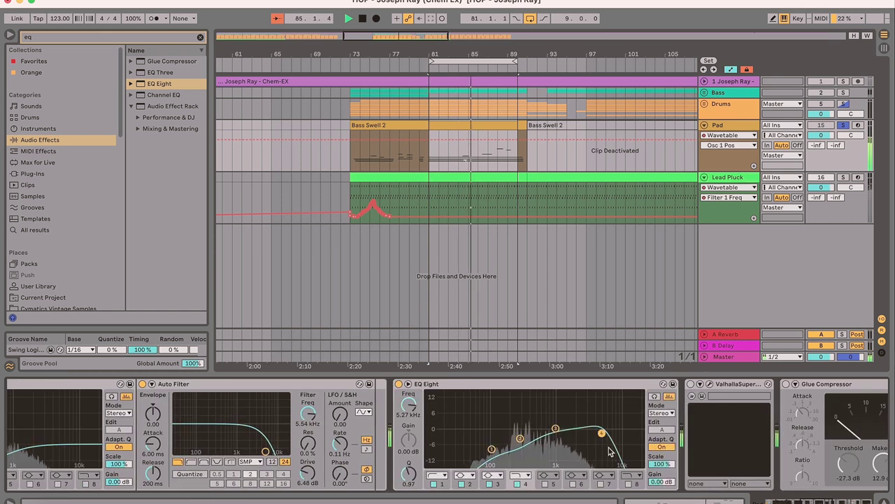
{"action": "left_click", "coordinate": [711, 384]}
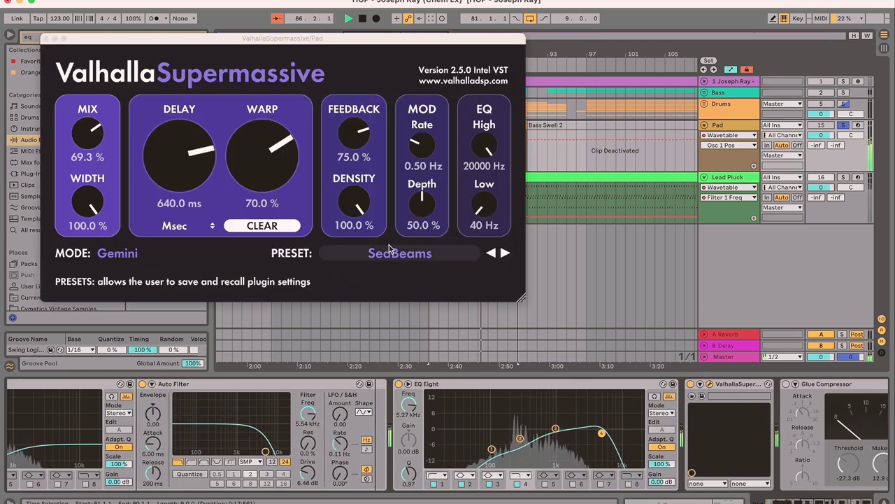
{"action": "left_click", "coordinate": [44, 39]}
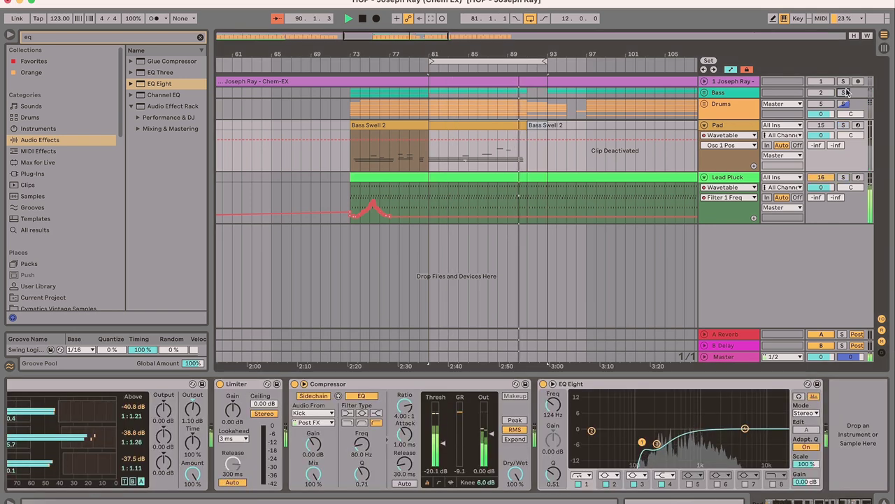
- Toggle the Bass group's solo on and off, and toggle the Pad track's activator
{"action": "left_click", "coordinate": [843, 92]}
{"action": "left_click", "coordinate": [823, 125]}
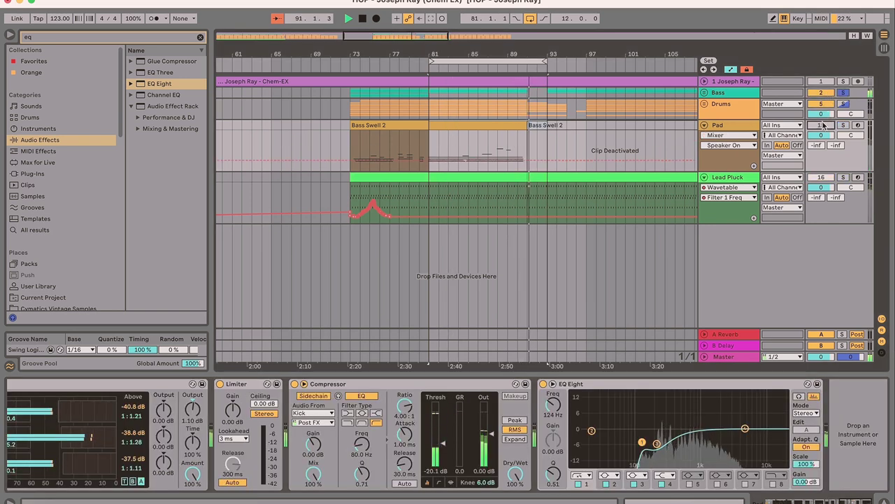
{"action": "left_click", "coordinate": [843, 93]}
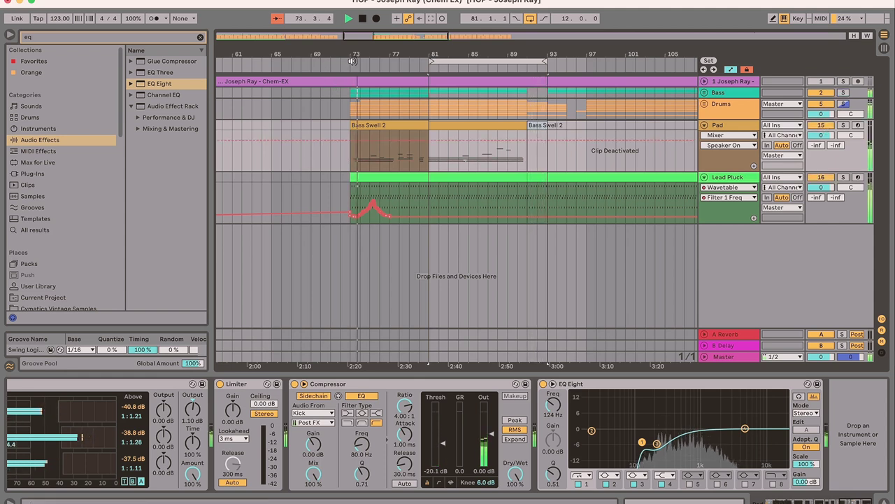
- Extend the arrangement loop by moving its start back to bar 73
{"action": "left_click_drag", "start_coordinate": [431, 62], "coordinate": [352, 62]}
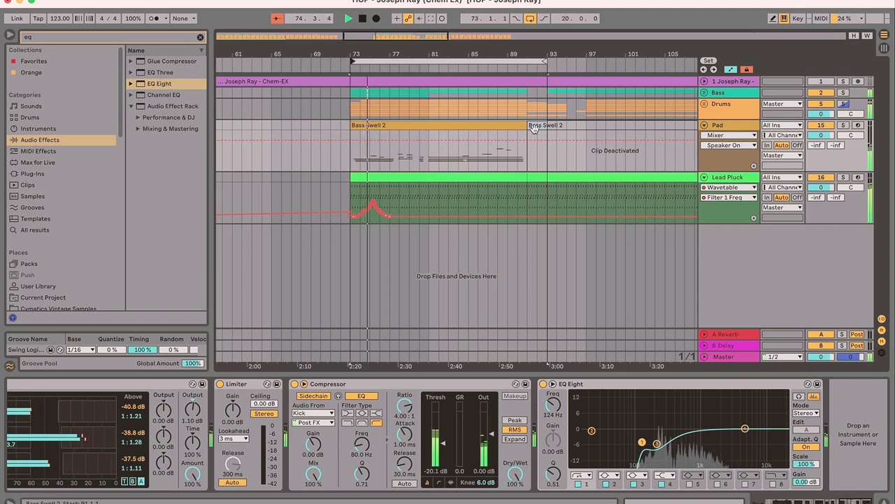
{"action": "left_click_drag", "start_coordinate": [418, 167], "coordinate": [411, 174]}
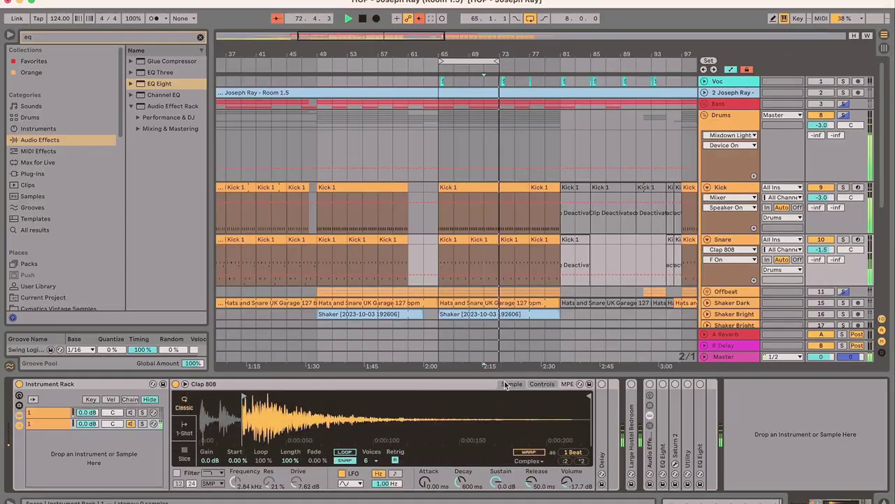
- On the Snare track, switch on the Clap 808 filter, view the sampler's controls, and unfold and switch on Delay
{"action": "left_click", "coordinate": [176, 473]}
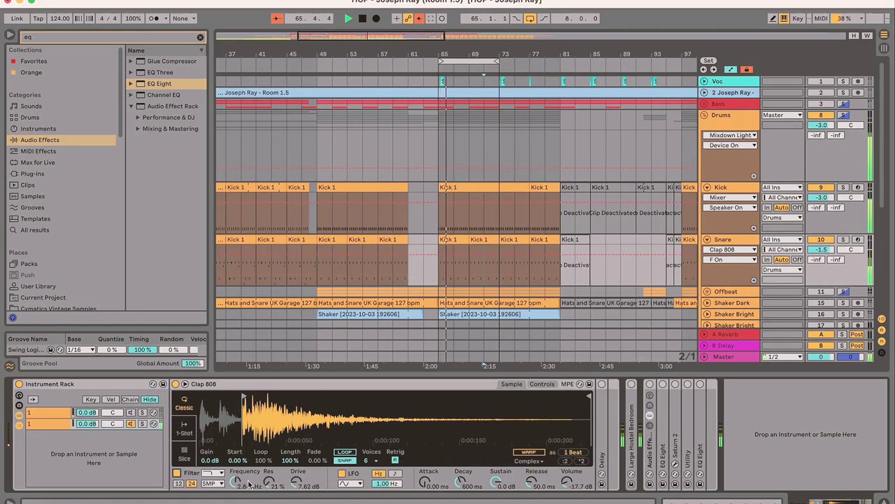
{"action": "left_click", "coordinate": [535, 384]}
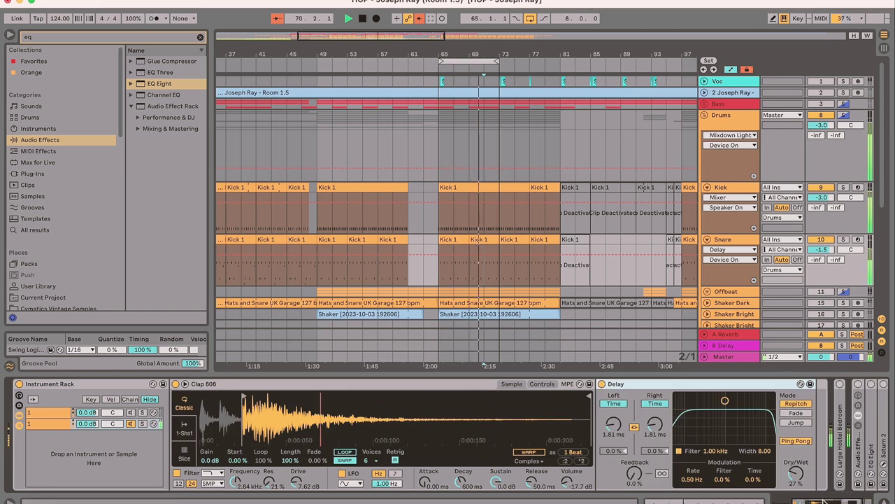
- Unfold and switch on the Large Hostel Bedroom reverb and the first EQ Eight on the Snare track
{"action": "scroll", "coordinate": [738, 432], "scroll_direction": "right", "scroll_amount": 3}
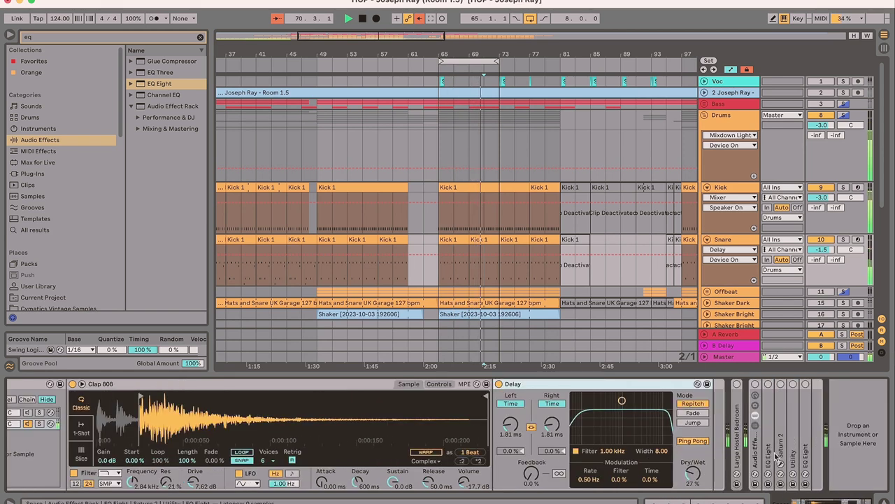
{"action": "double_click", "coordinate": [738, 432]}
{"action": "left_click", "coordinate": [737, 384]}
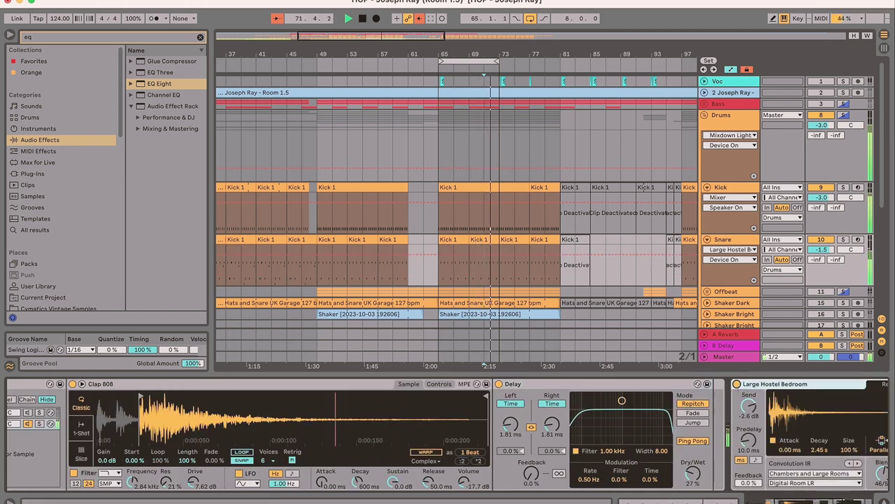
{"action": "scroll", "coordinate": [448, 434], "scroll_direction": "right", "scroll_amount": 5}
{"action": "double_click", "coordinate": [769, 396]}
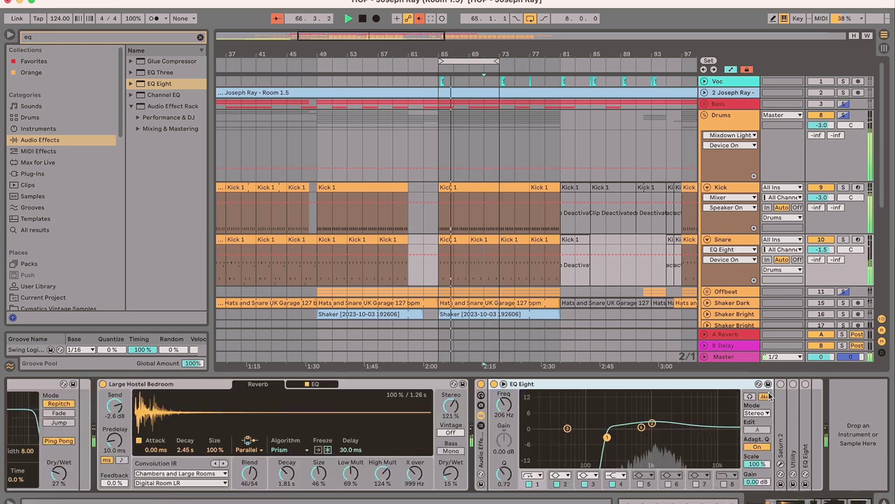
- On the Snare track, unfold and switch on Saturn 2 and Utility, and unfold the final EQ Eight
{"action": "double_click", "coordinate": [781, 395]}
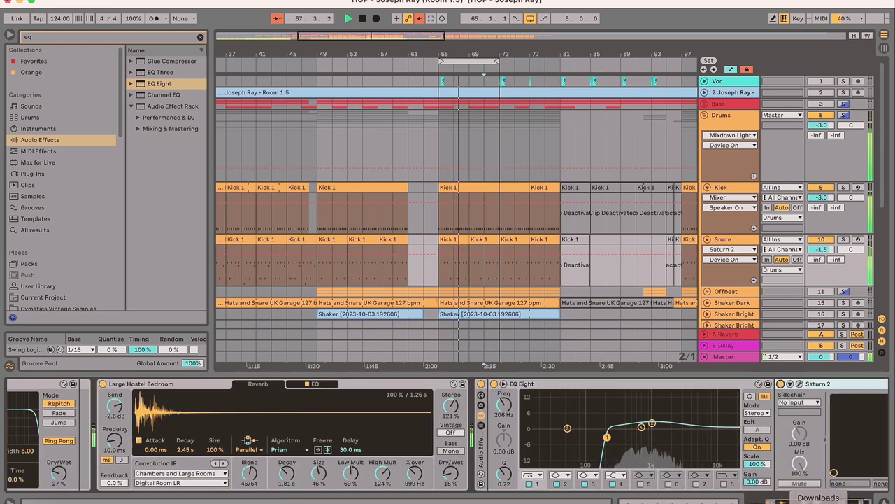
{"action": "scroll", "coordinate": [781, 386], "scroll_direction": "right", "scroll_amount": 2}
{"action": "double_click", "coordinate": [794, 427]}
{"action": "double_click", "coordinate": [806, 432]}
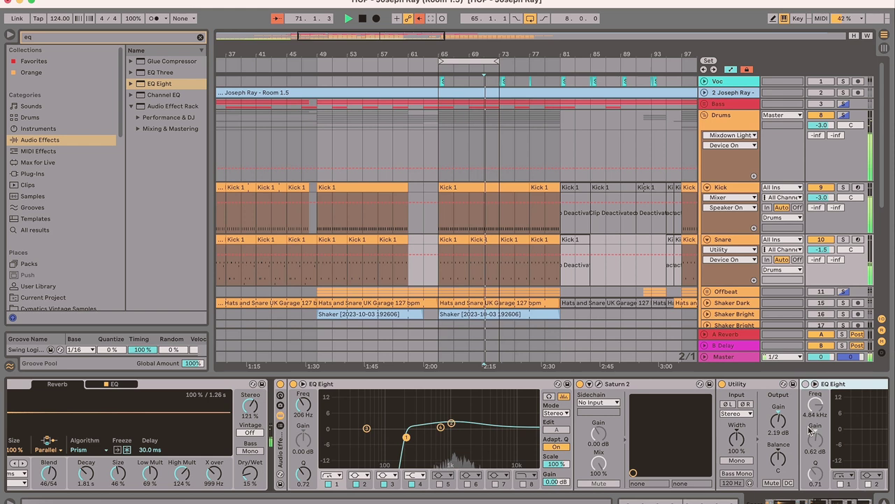
{"action": "scroll", "coordinate": [810, 432], "scroll_direction": "right", "scroll_amount": 4}
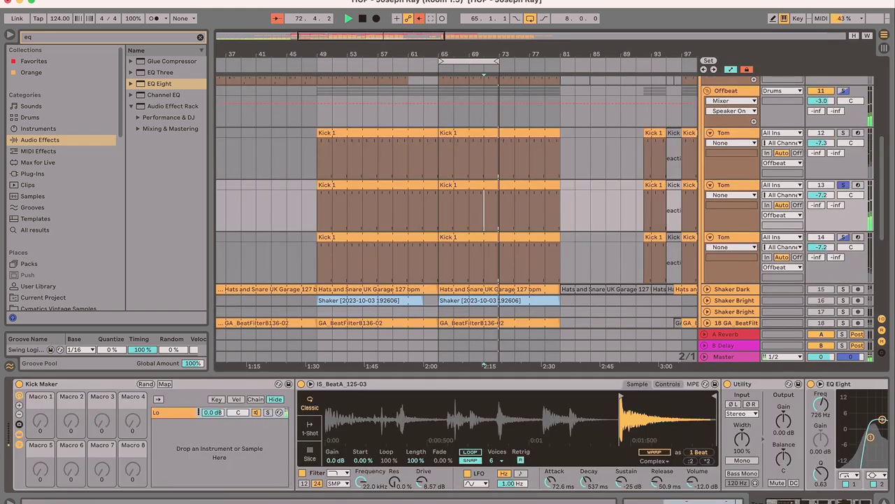
- Look through the device chains of the Offbeat group's Tom tracks, and unfold the Shaker Dark track
{"action": "scroll", "coordinate": [448, 432], "scroll_direction": "right", "scroll_amount": 6}
{"action": "scroll", "coordinate": [448, 432], "scroll_direction": "left", "scroll_amount": 4}
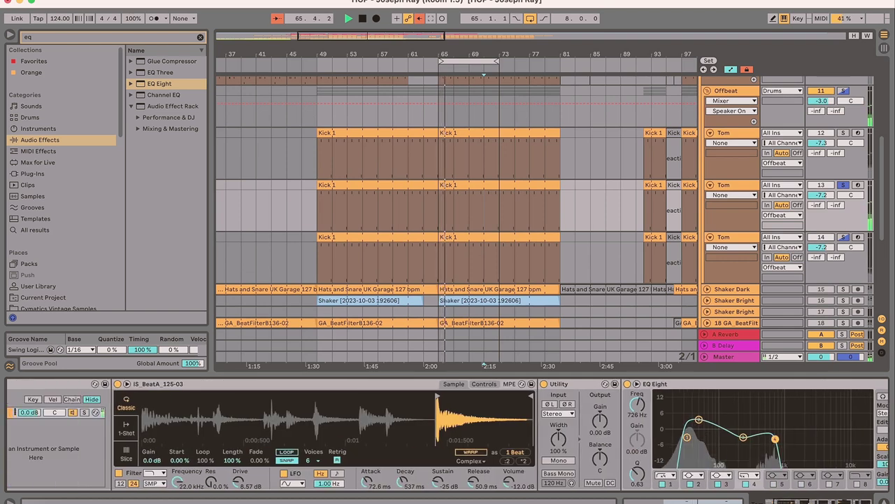
{"action": "scroll", "coordinate": [448, 433], "scroll_direction": "right", "scroll_amount": 8}
{"action": "scroll", "coordinate": [447, 433], "scroll_direction": "right", "scroll_amount": 6}
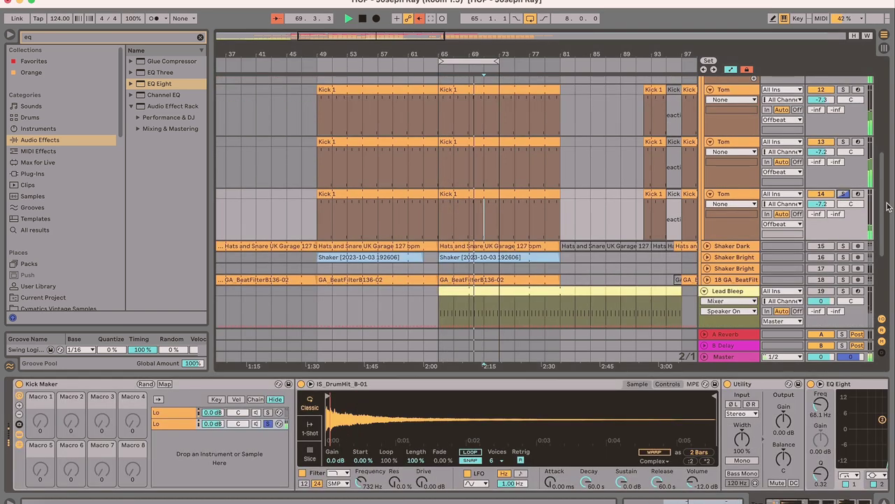
{"action": "mouse_move", "coordinate": [885, 203]}
{"action": "left_mouse_down"}
{"action": "mouse_move", "coordinate": [886, 144]}
{"action": "mouse_move", "coordinate": [886, 221]}
{"action": "left_mouse_up"}
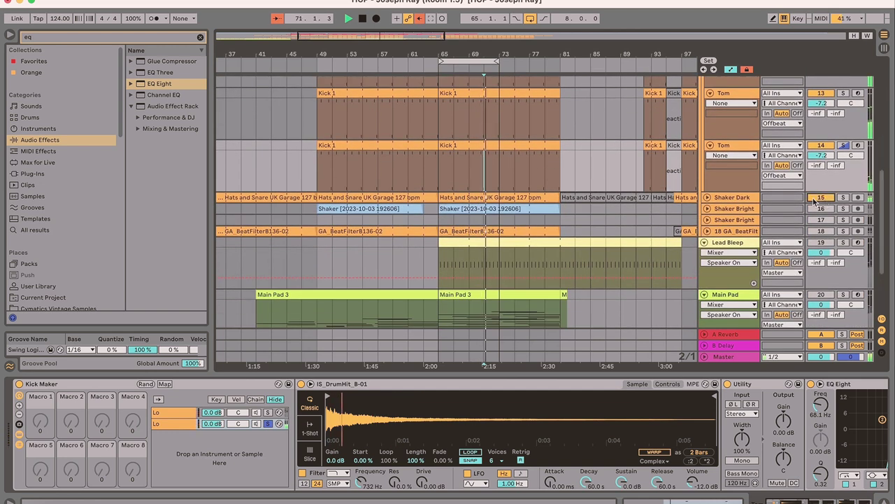
{"action": "left_click", "coordinate": [707, 198]}
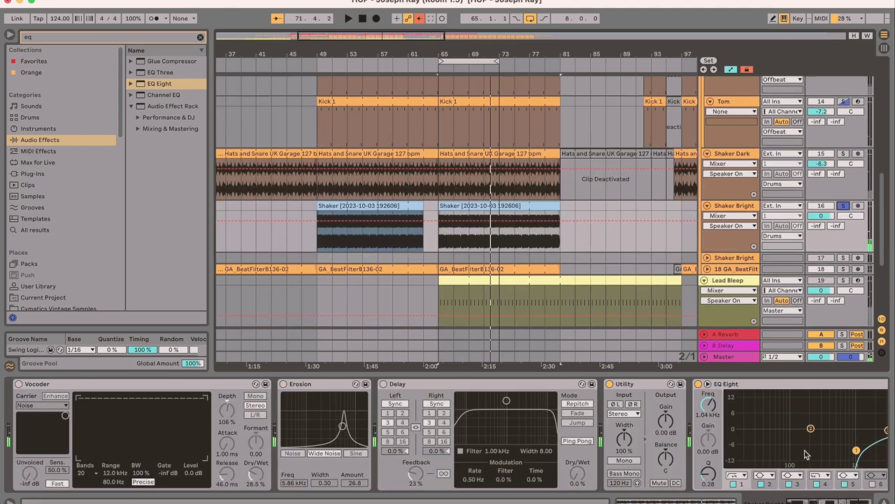
- Compare the first Shaker Bright track with its EQ Eight off and back on during playback, and end the track's solo
{"action": "left_click", "coordinate": [699, 383]}
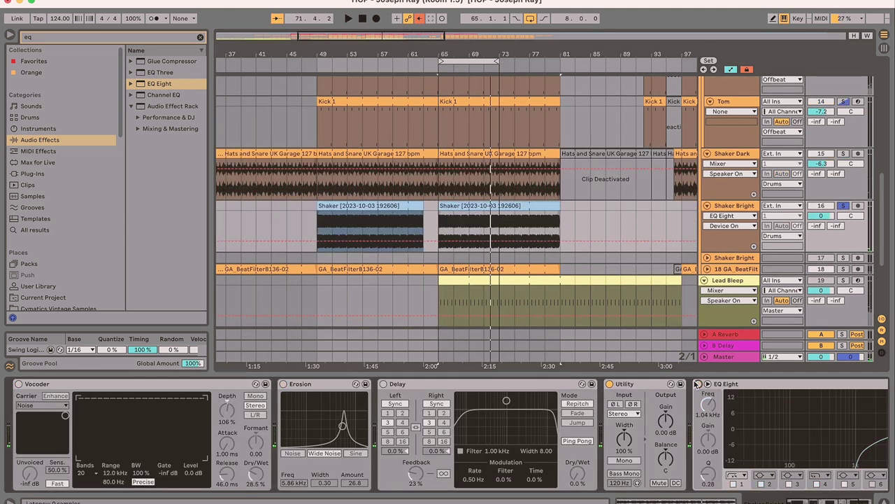
{"action": "left_click", "coordinate": [456, 70]}
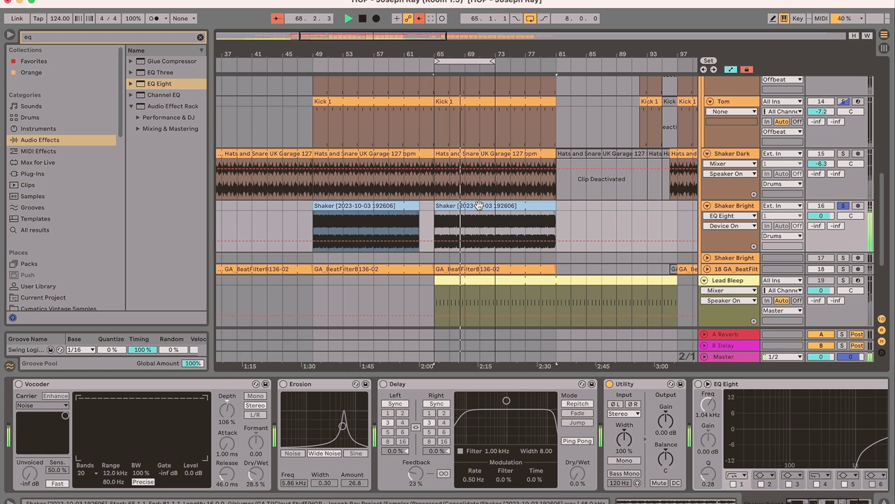
{"action": "left_click", "coordinate": [697, 386]}
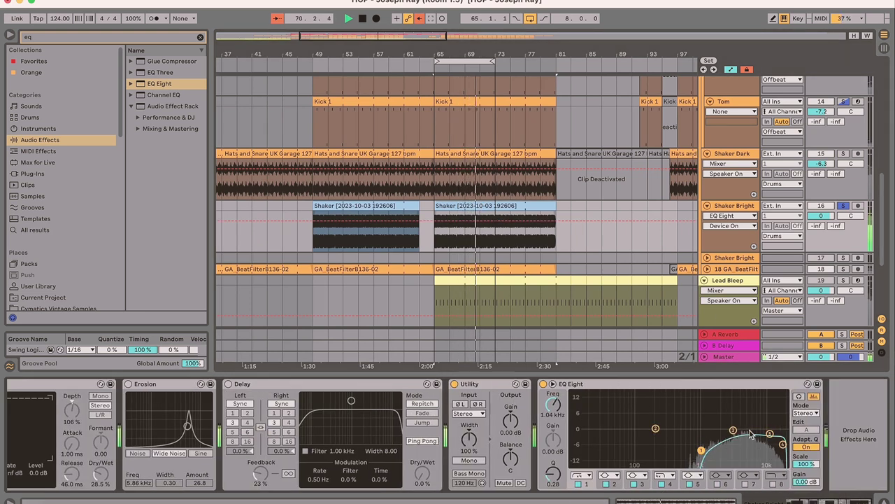
{"action": "left_click", "coordinate": [843, 206]}
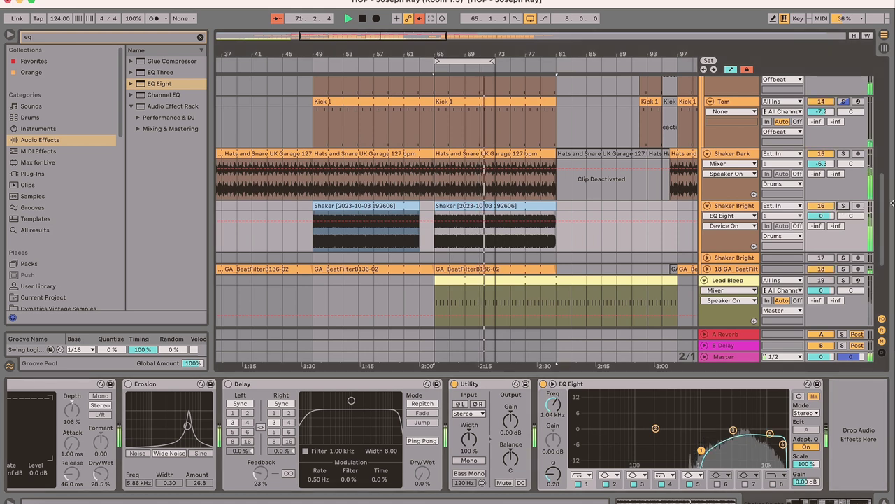
- Show the Drums group's effect chain and unfold its Mixdown Light rack
{"action": "left_click_drag", "start_coordinate": [884, 212], "coordinate": [880, 148]}
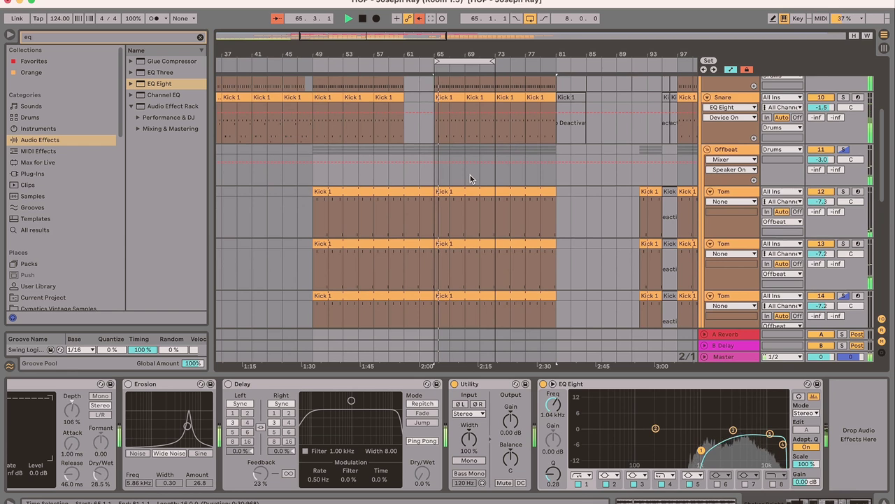
{"action": "scroll", "coordinate": [470, 175], "scroll_direction": "up", "scroll_amount": 5}
{"action": "left_click", "coordinate": [464, 149]}
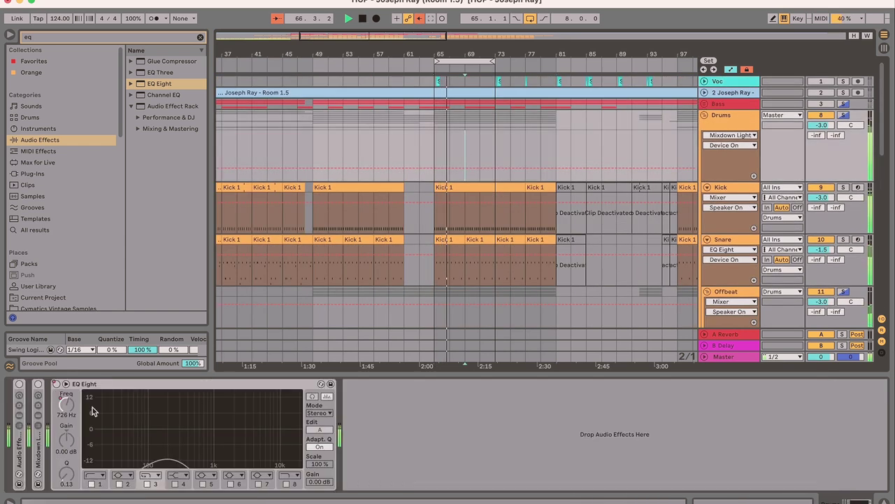
{"action": "double_click", "coordinate": [39, 453]}
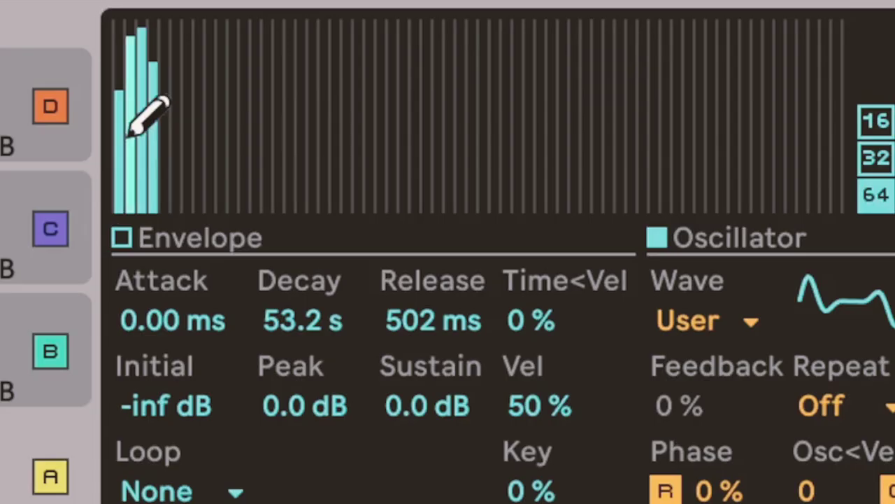
- Draw further harmonic bars of varying heights across the 64-partial editor of Operator's User waveform
{"action": "left_click", "coordinate": [210, 137]}
{"action": "left_click", "coordinate": [267, 103]}
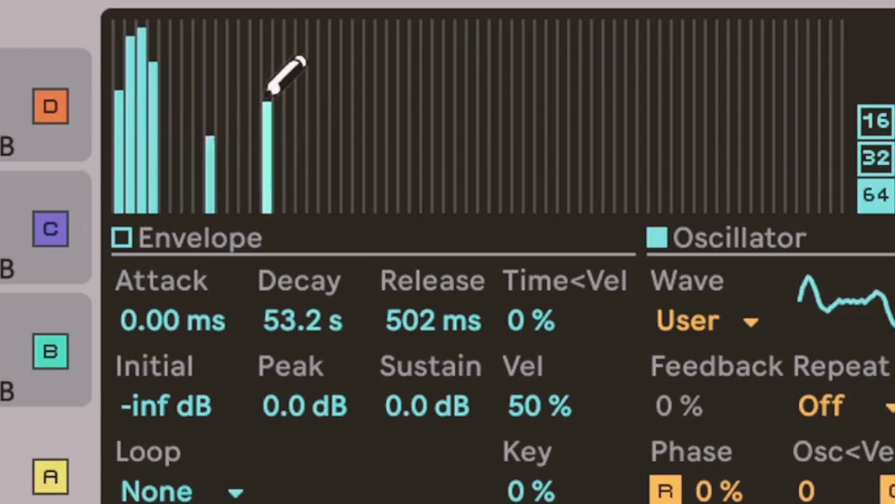
{"action": "left_click", "coordinate": [404, 179]}
{"action": "left_click_drag", "start_coordinate": [403, 86], "coordinate": [379, 68]}
{"action": "left_click_drag", "start_coordinate": [324, 149], "coordinate": [312, 139]}
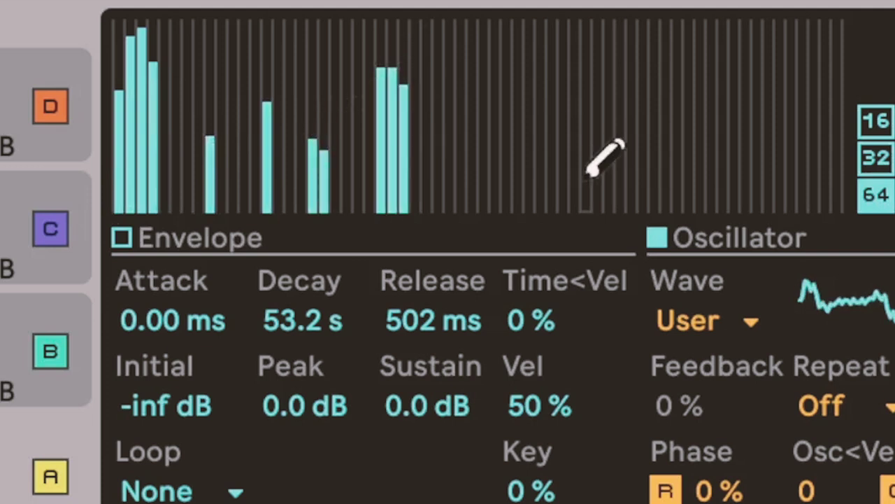
{"action": "left_click_drag", "start_coordinate": [586, 136], "coordinate": [540, 105]}
{"action": "left_click", "coordinate": [744, 172]}
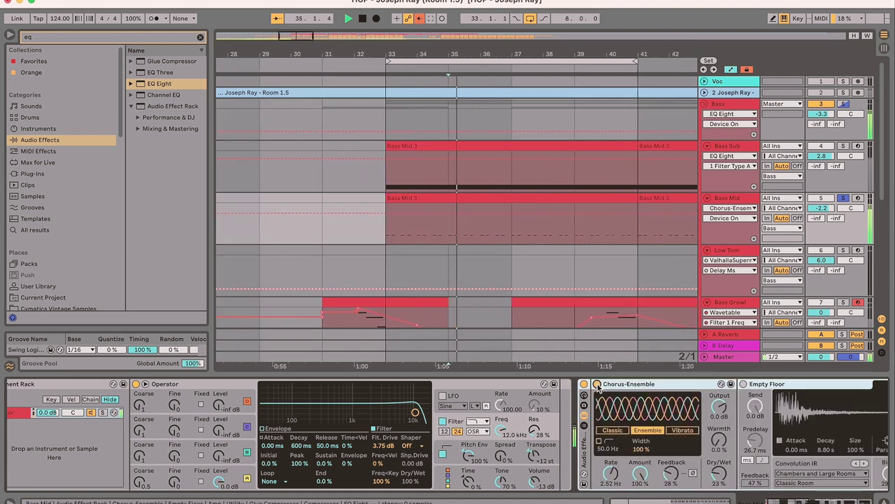
- On the Bass Mid track, switch on the Empty Floor reverb, and unfold and switch on Amp
{"action": "left_click_drag", "start_coordinate": [781, 501], "coordinate": [808, 501]}
{"action": "left_click", "coordinate": [375, 383]}
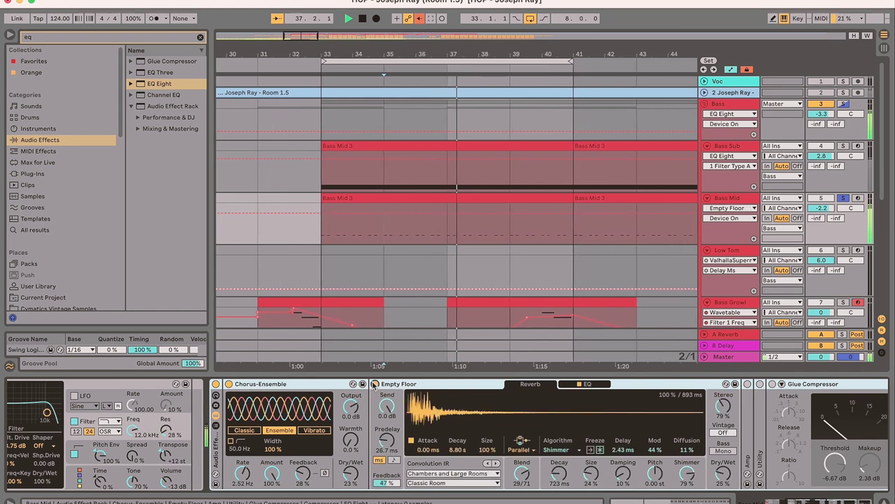
{"action": "scroll", "coordinate": [232, 478], "scroll_direction": "right", "scroll_amount": 10}
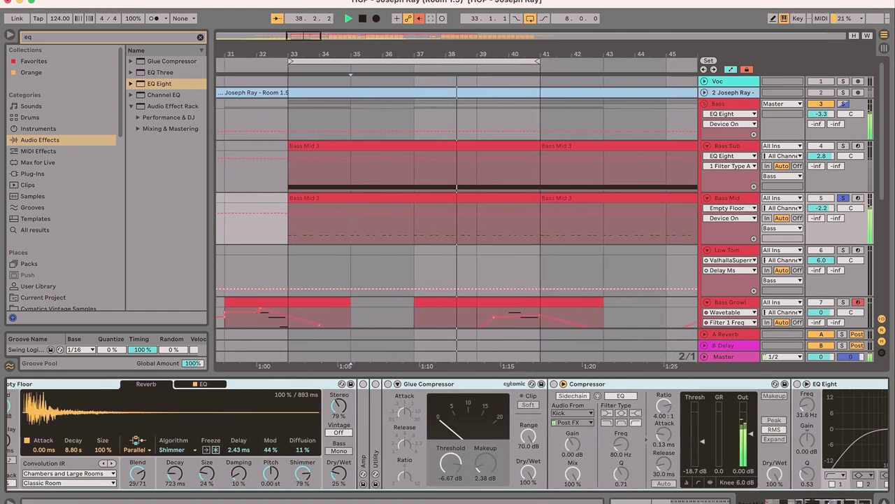
{"action": "double_click", "coordinate": [359, 408]}
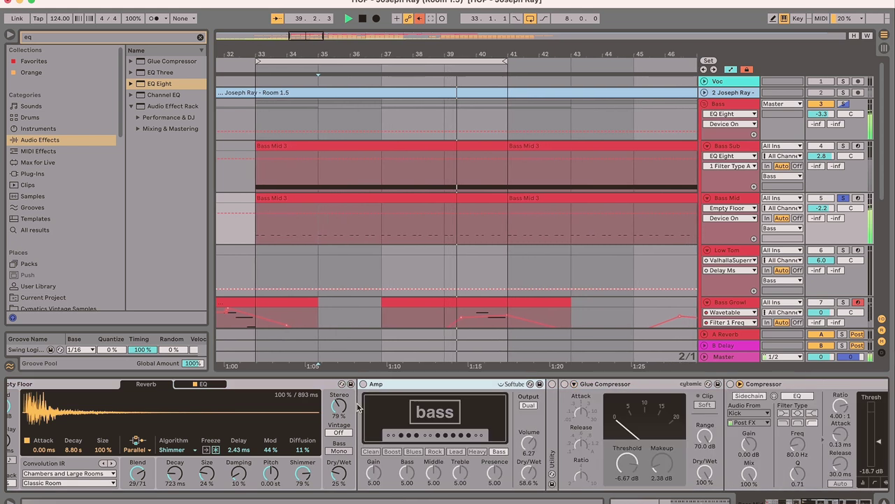
{"action": "left_click", "coordinate": [361, 384]}
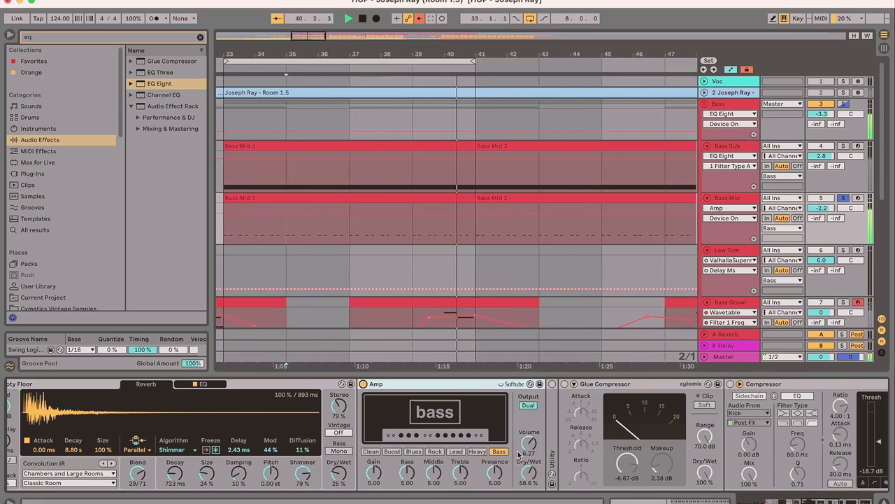
- On the Bass Mid track, unfold and switch on Utility, and switch on Glue Compressor, the kick-sidechained Compressor and the rack's EQ Eight
{"action": "double_click", "coordinate": [551, 445]}
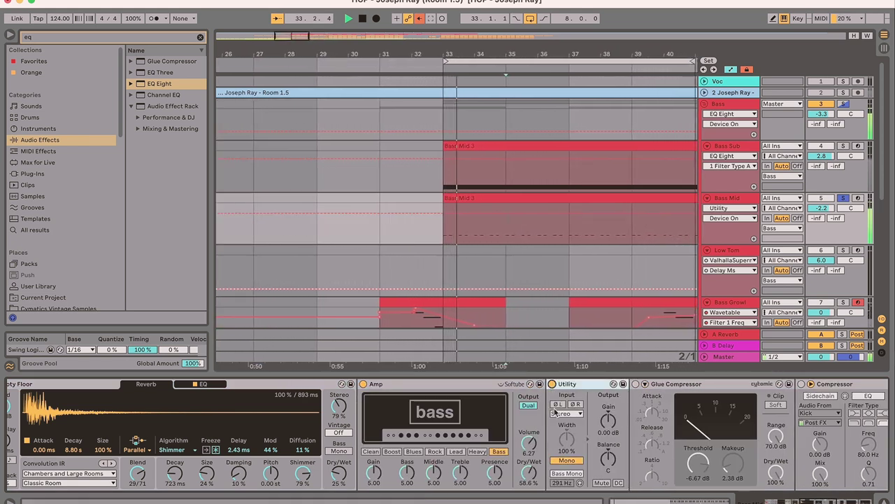
{"action": "left_click", "coordinate": [636, 384]}
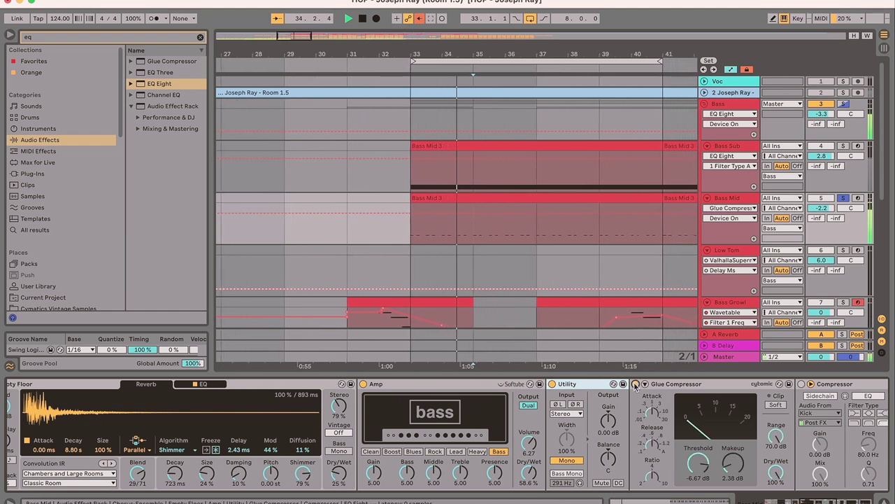
{"action": "left_click", "coordinate": [853, 502]}
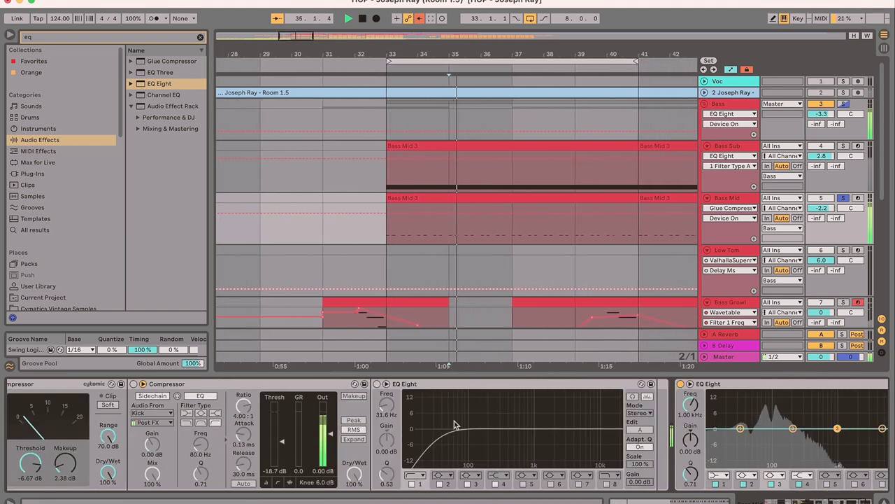
{"action": "left_click", "coordinate": [134, 385]}
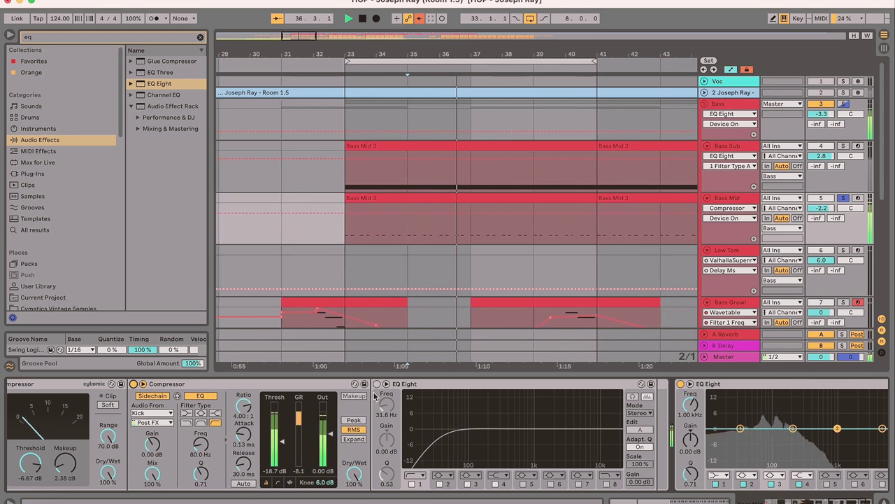
{"action": "left_click", "coordinate": [377, 384]}
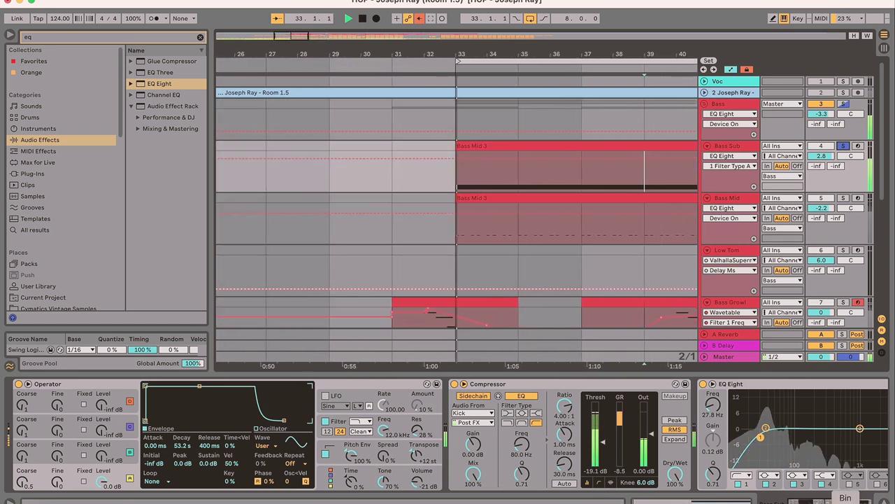
- Play back the soloed Bass Sub and Bass Mid tracks together
{"action": "scroll", "coordinate": [447, 433], "scroll_direction": "right", "scroll_amount": 3}
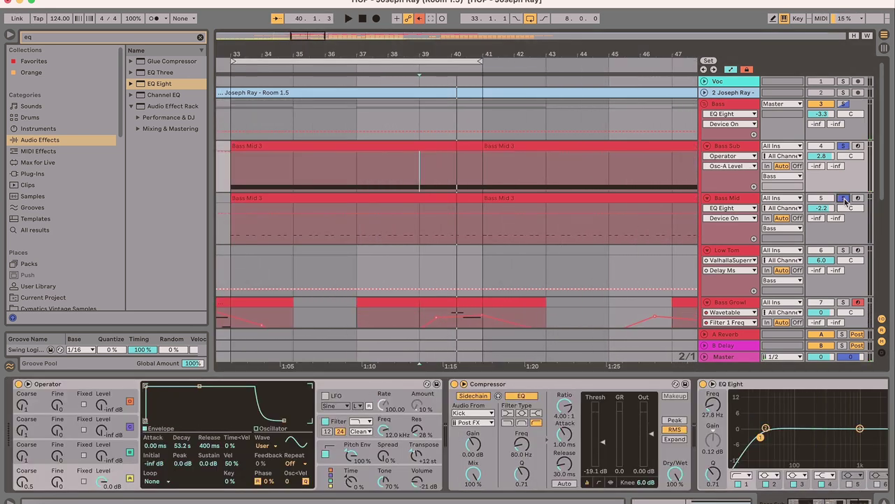
{"action": "key", "text": "space"}
{"action": "left_click", "coordinate": [294, 108]}
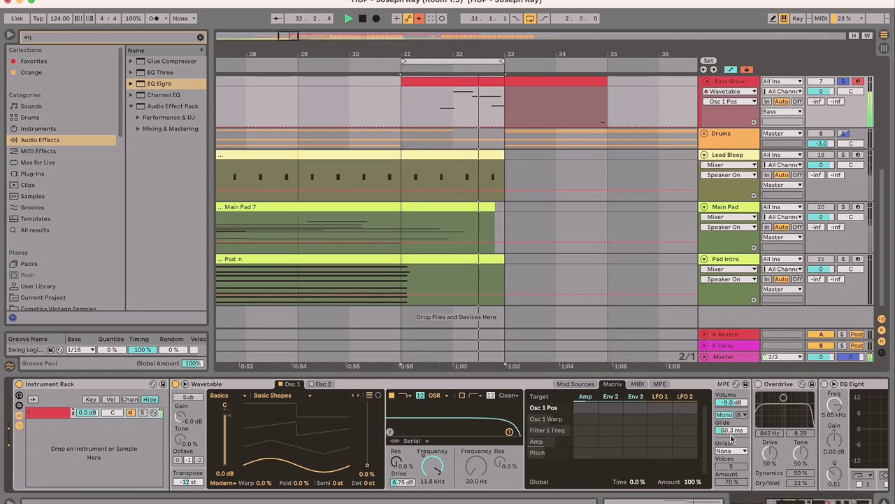
- Undo the last Unison change in Bass Growl's Wavetable and set Osc 1's wavetable position to 67 %
{"action": "key", "text": "super+z"}
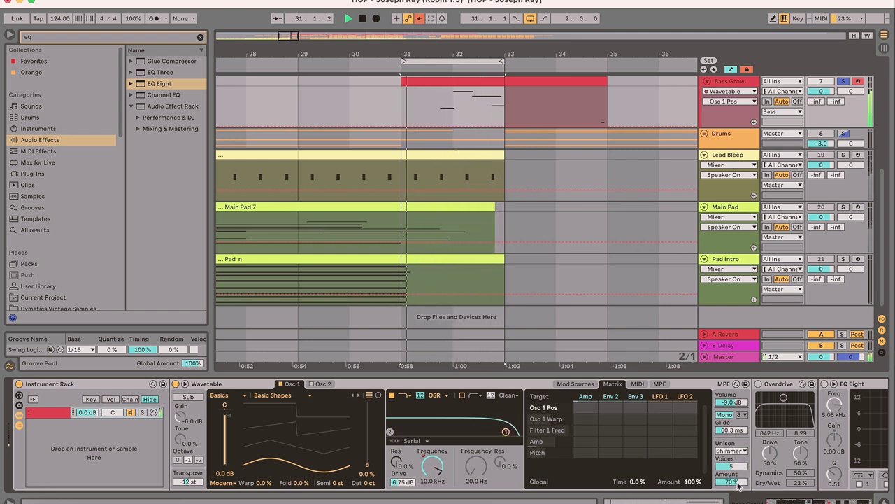
{"action": "left_click", "coordinate": [335, 421]}
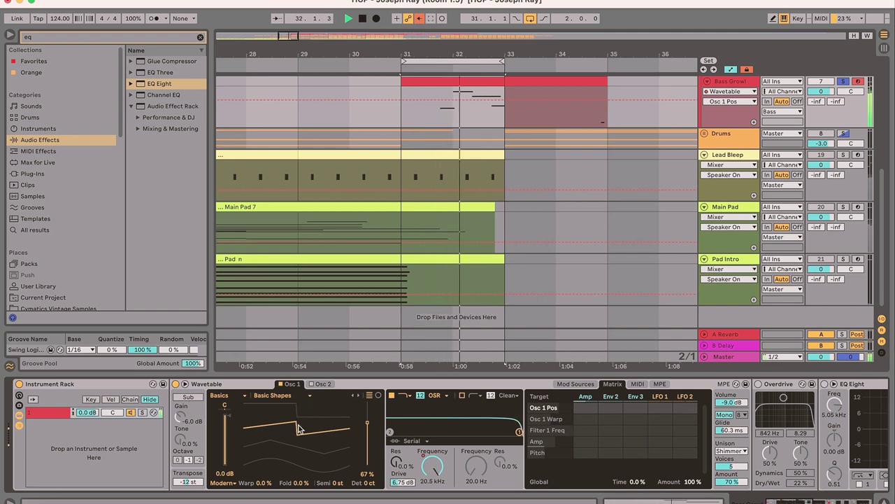
- Examine Wavetable's Osc 2 settings, Filter 1 frequency automation, LFO 1 settings and modulation matrix on Bass Growl
{"action": "left_click", "coordinate": [322, 384]}
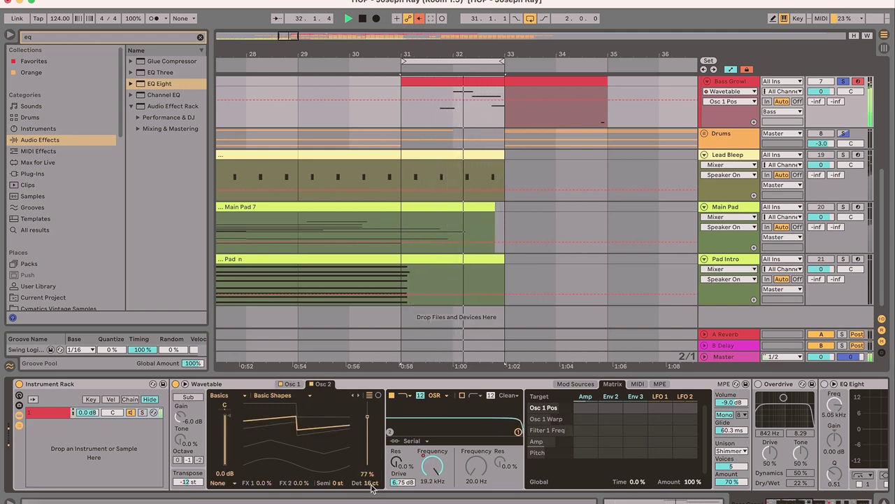
{"action": "left_click", "coordinate": [433, 475]}
{"action": "left_click", "coordinate": [575, 384]}
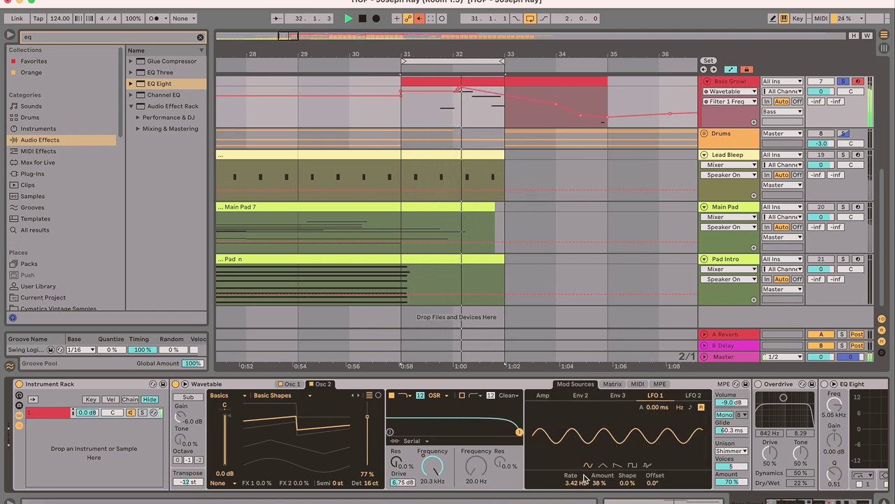
{"action": "left_click", "coordinate": [613, 384]}
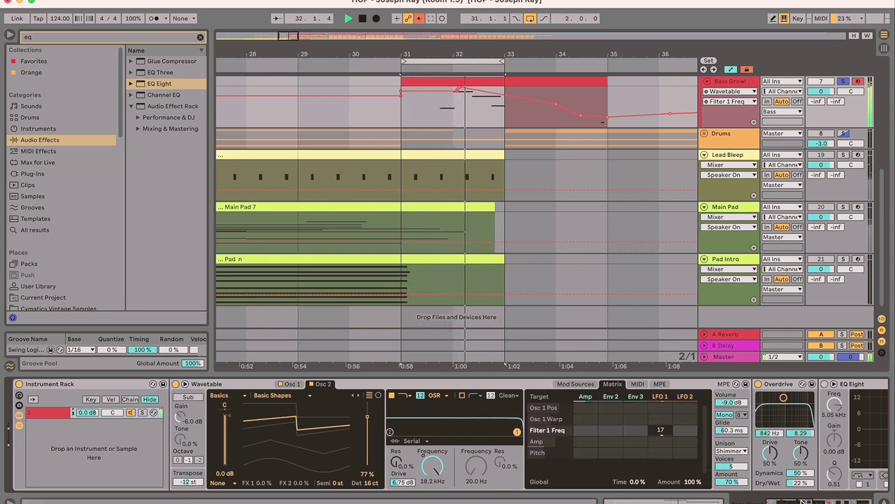
- Switch on the EQ Eight that follows Overdrive on the Bass Growl track
{"action": "left_click_drag", "start_coordinate": [802, 501], "coordinate": [819, 501]}
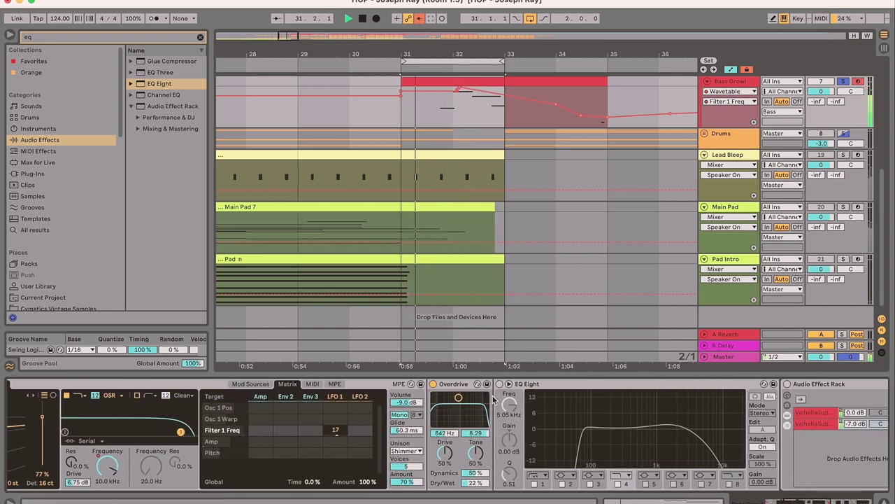
{"action": "left_click", "coordinate": [499, 383]}
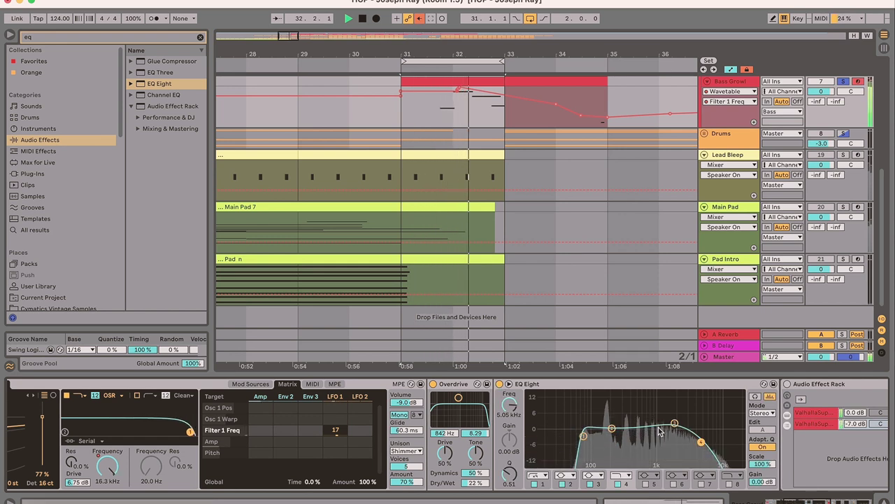
- Switch on Bass Growl's Audio Effect Rack and view the ValhallaSupermassive settings in its second chain
{"action": "scroll", "coordinate": [592, 425], "scroll_direction": "right", "scroll_amount": 5}
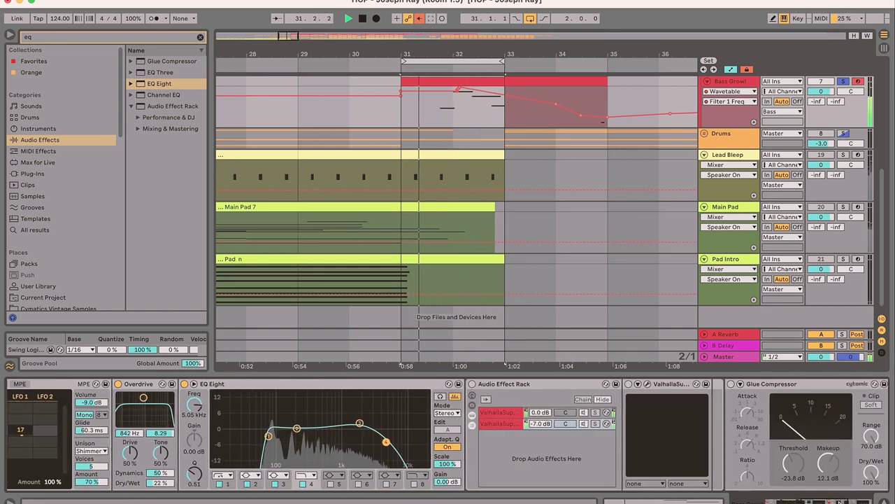
{"action": "left_click", "coordinate": [504, 412]}
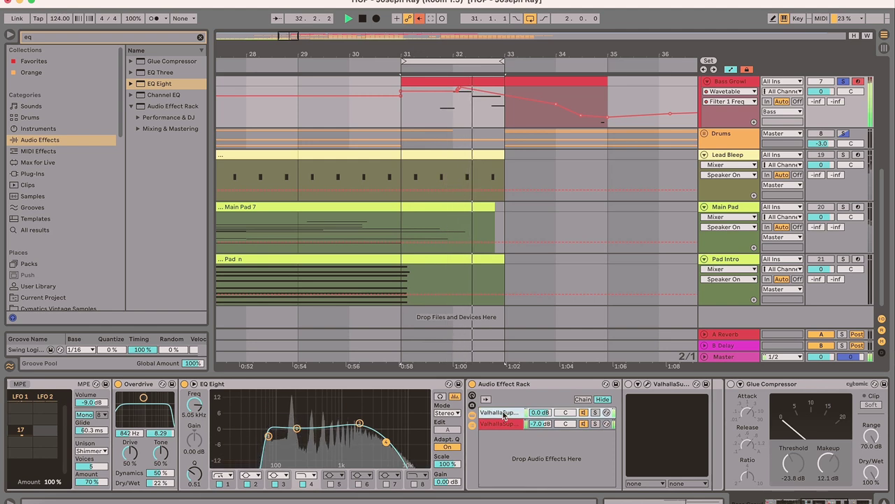
{"action": "scroll", "coordinate": [453, 462], "scroll_direction": "right", "scroll_amount": 8}
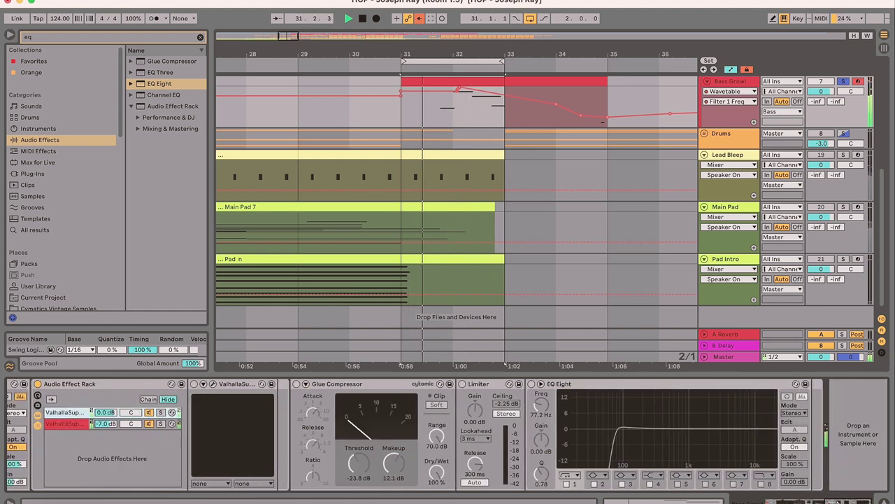
{"action": "scroll", "coordinate": [453, 462], "scroll_direction": "left", "scroll_amount": 5}
{"action": "left_click", "coordinate": [360, 424]}
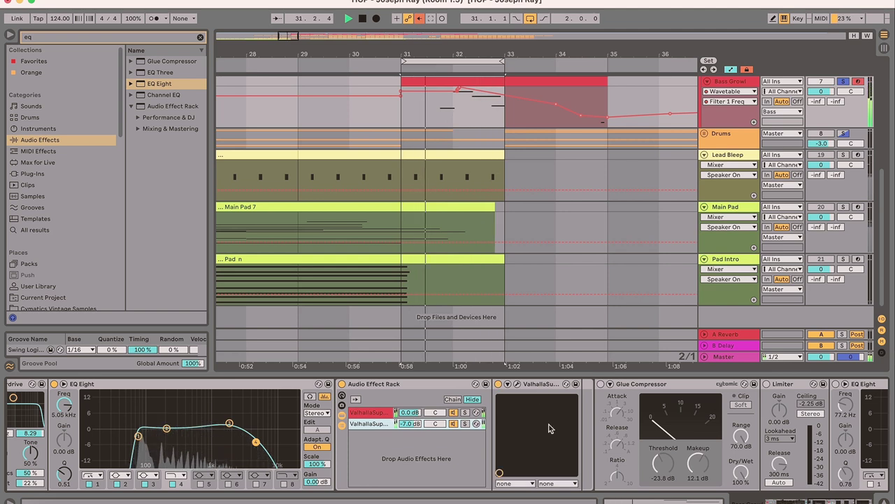
{"action": "left_click", "coordinate": [518, 383]}
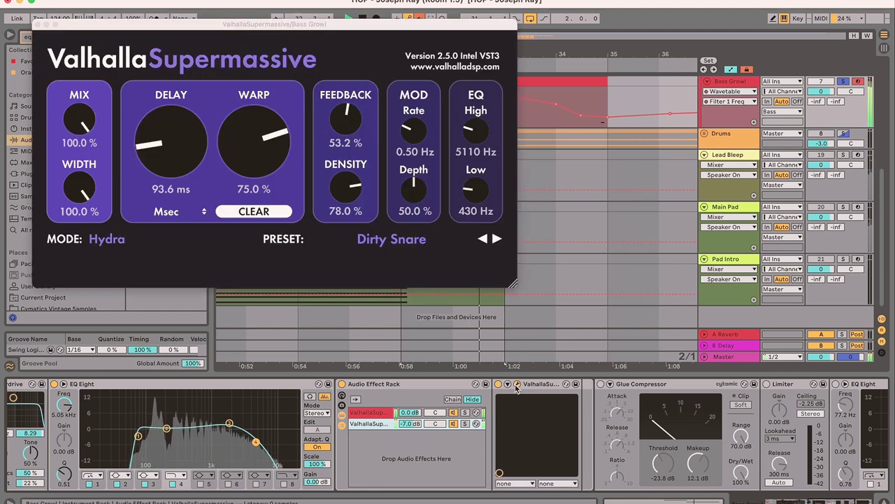
{"action": "left_click", "coordinate": [38, 25]}
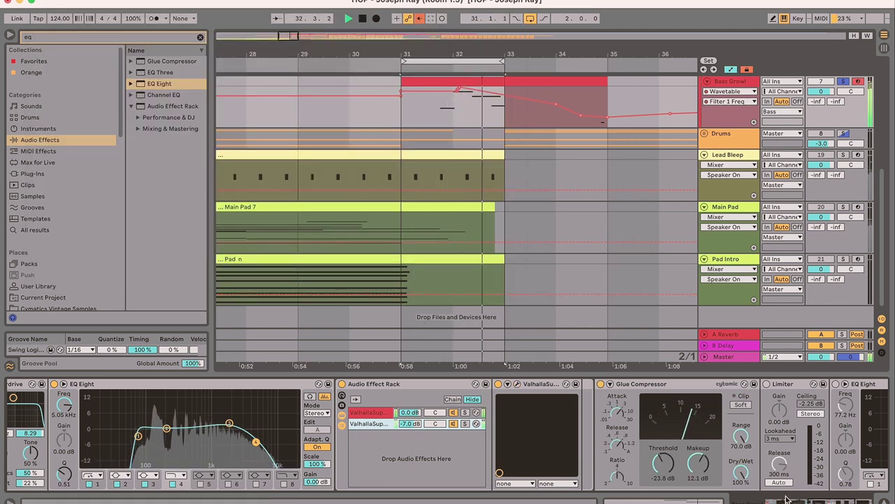
- Switch on the Glue Compressor, Limiter and last EQ Eight on Bass Growl and play it back with the drums over bars 31 to 37
{"action": "scroll", "coordinate": [630, 427], "scroll_direction": "right", "scroll_amount": 5}
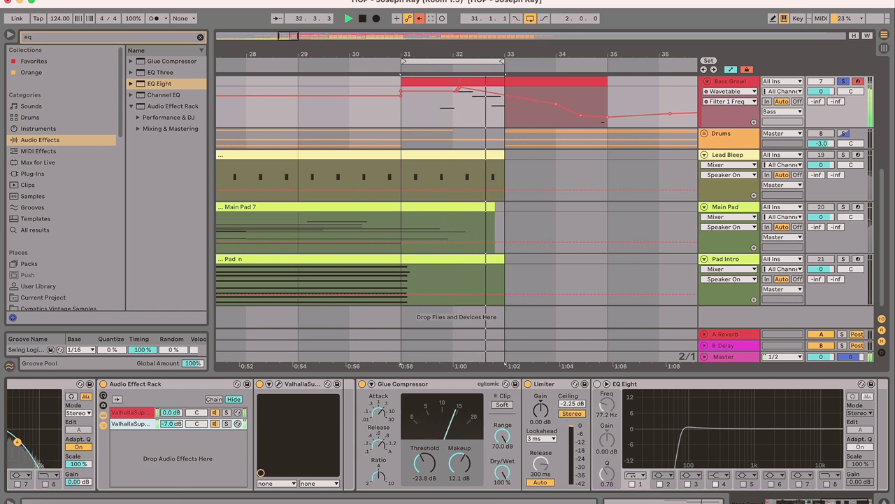
{"action": "key", "text": "Up"}
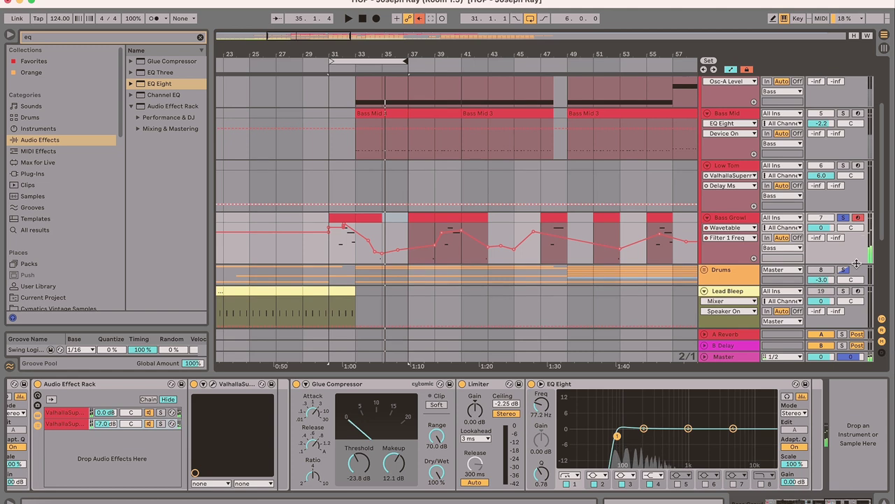
{"action": "left_click", "coordinate": [393, 235]}
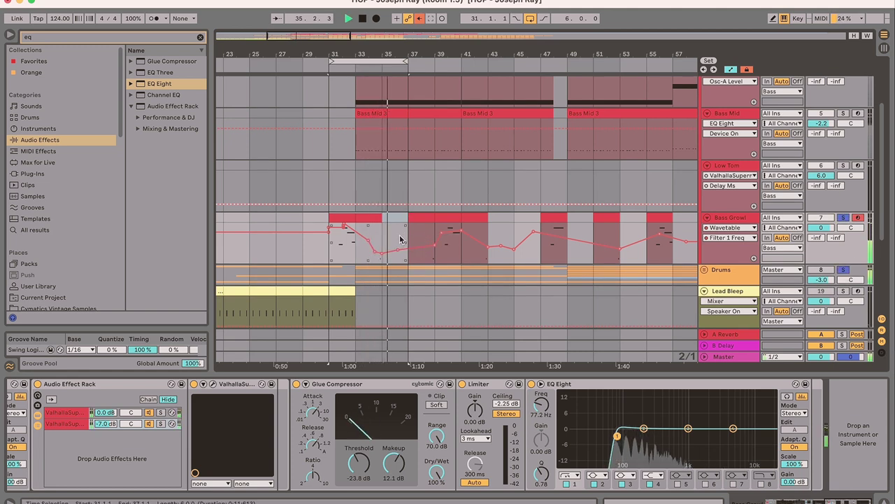
- Switch on Saturn 2 on the soloed Bass group and view its Das Scoop bM preset
{"action": "scroll", "coordinate": [379, 116], "scroll_direction": "up", "scroll_amount": 3}
{"action": "left_click", "coordinate": [379, 115]}
{"action": "left_click", "coordinate": [17, 386]}
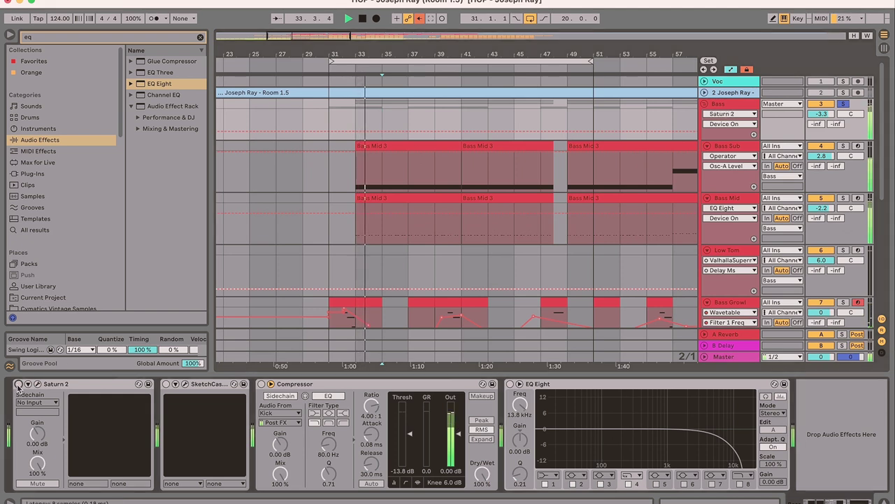
{"action": "double_click", "coordinate": [46, 386]}
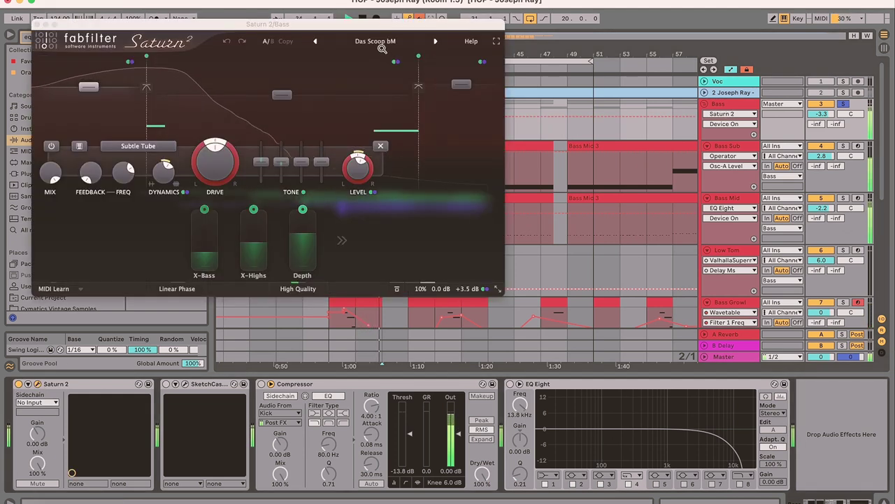
{"action": "left_click", "coordinate": [37, 24]}
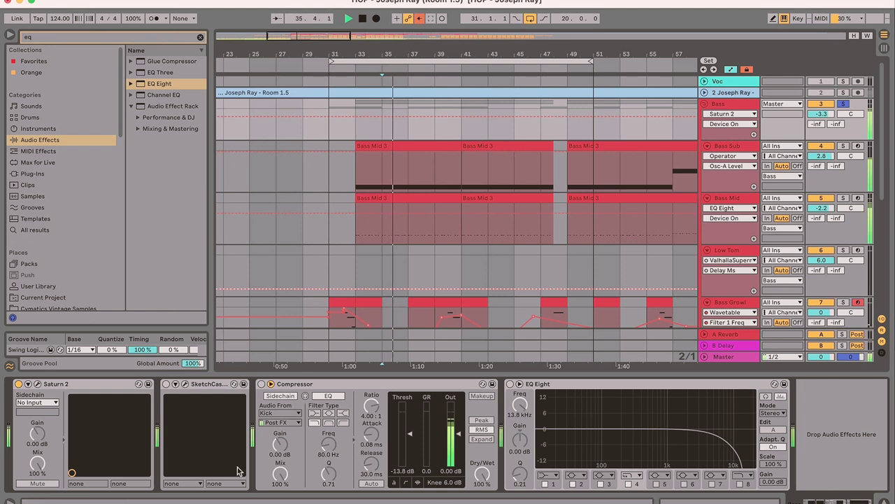
- Switch on SketchCassette II on the Bass group and view its Lost Tape preset
{"action": "left_click", "coordinate": [166, 384]}
{"action": "left_click", "coordinate": [185, 385]}
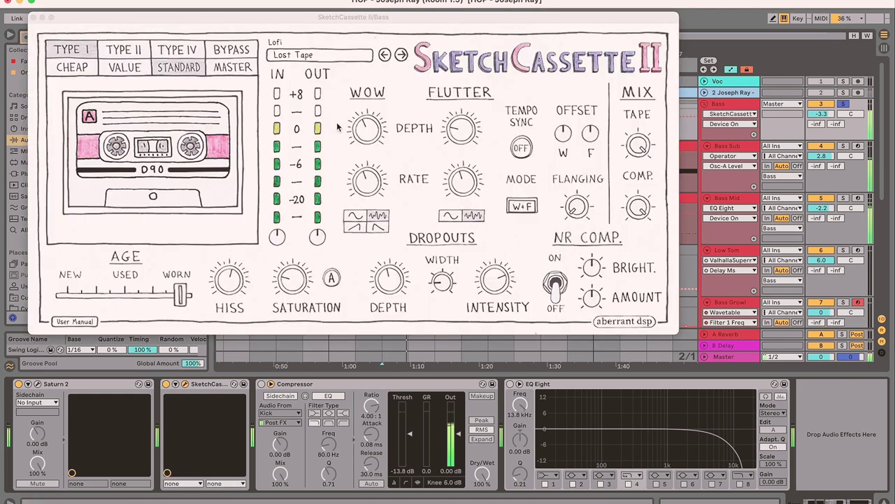
{"action": "left_click", "coordinate": [33, 17]}
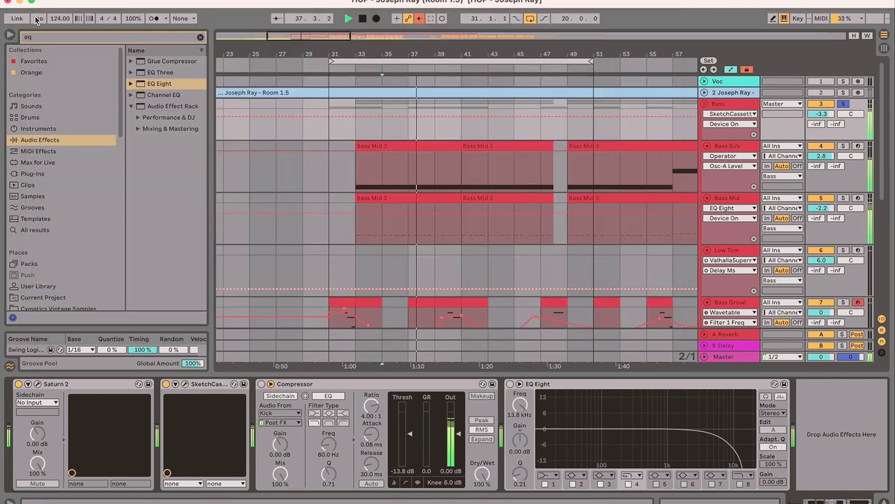
- Switch on the Bass group's Compressor and EQ Eight, and set the EQ's high-cut band to 15.0 kHz
{"action": "left_click", "coordinate": [261, 384]}
{"action": "left_click", "coordinate": [510, 383]}
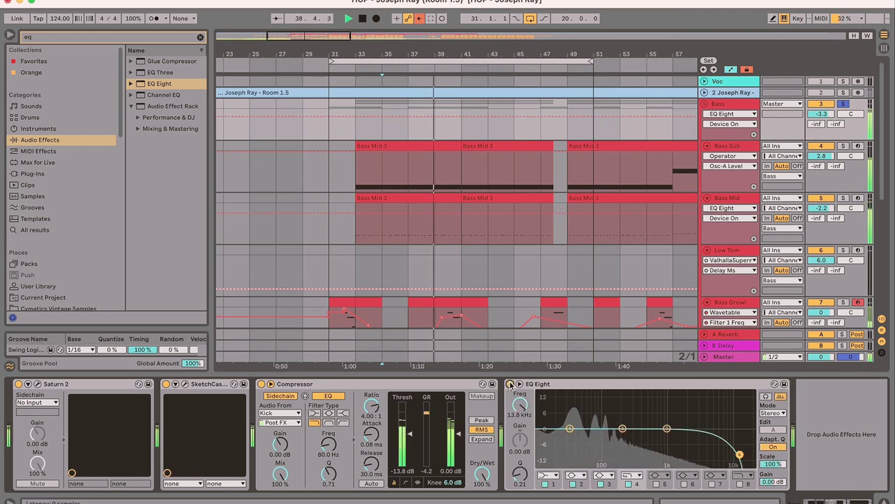
{"action": "left_click_drag", "start_coordinate": [741, 455], "coordinate": [744, 459]}
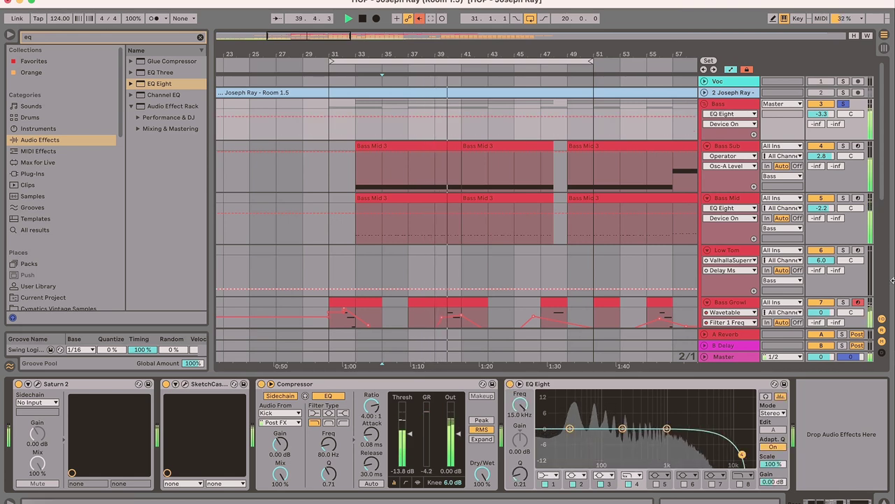
- On Lead Bleep's Wavetable, set Env 2 to 0.0 % sustain and 7.29 s release, and set the Unison mode to Noise
{"action": "scroll", "coordinate": [840, 164], "scroll_direction": "down", "scroll_amount": 5}
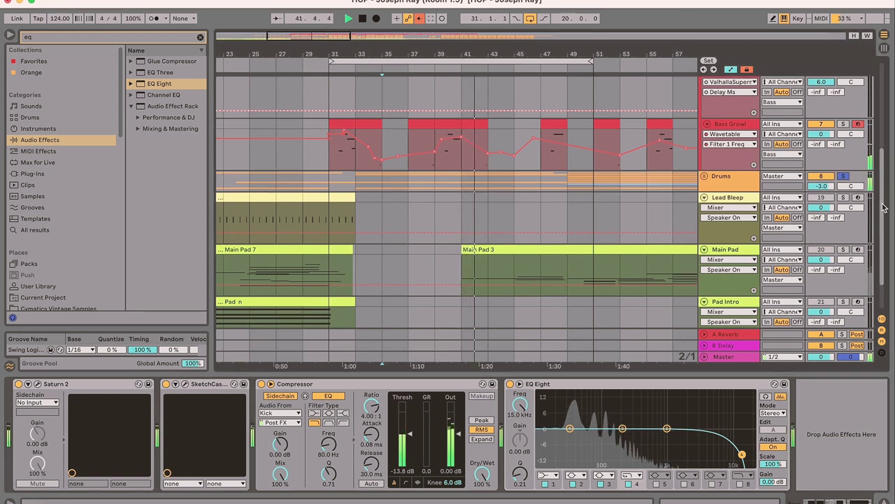
{"action": "scroll", "coordinate": [875, 175], "scroll_direction": "up", "scroll_amount": 5}
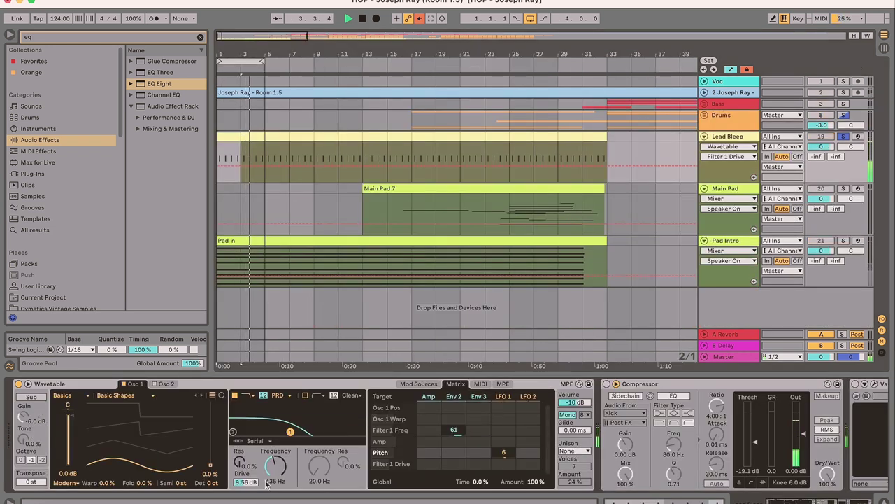
{"action": "left_click", "coordinate": [275, 466]}
{"action": "left_click", "coordinate": [456, 396]}
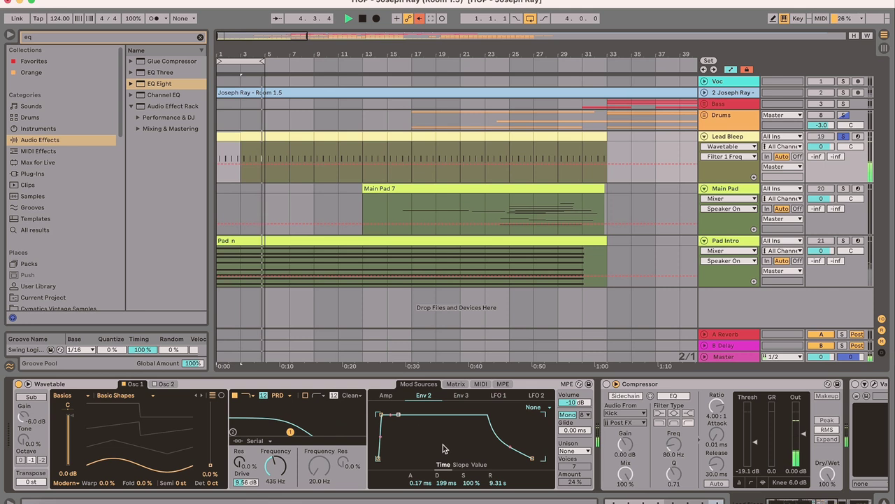
{"action": "left_click", "coordinate": [399, 396]}
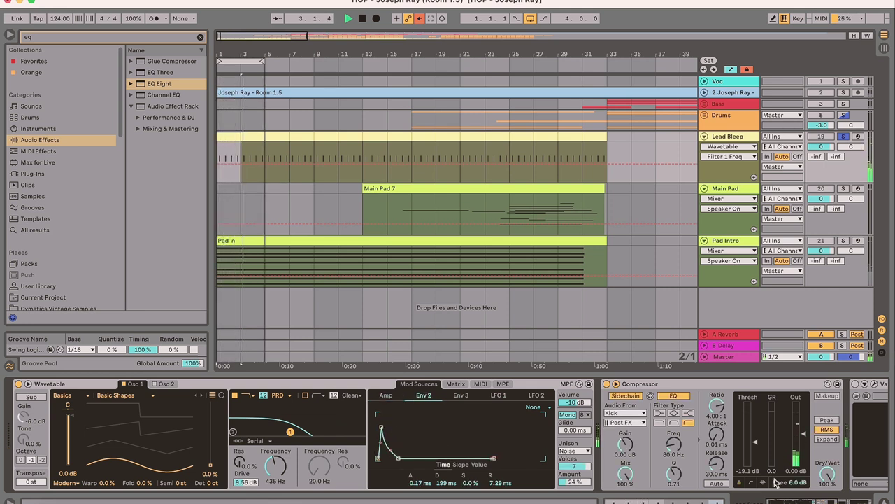
- Switch on the Compressor, ValhallaSupermassive and EQ Eight on Lead Bleep, viewing Supermassive's Massive Vocal preset
{"action": "left_click_drag", "start_coordinate": [792, 501], "coordinate": [815, 501]}
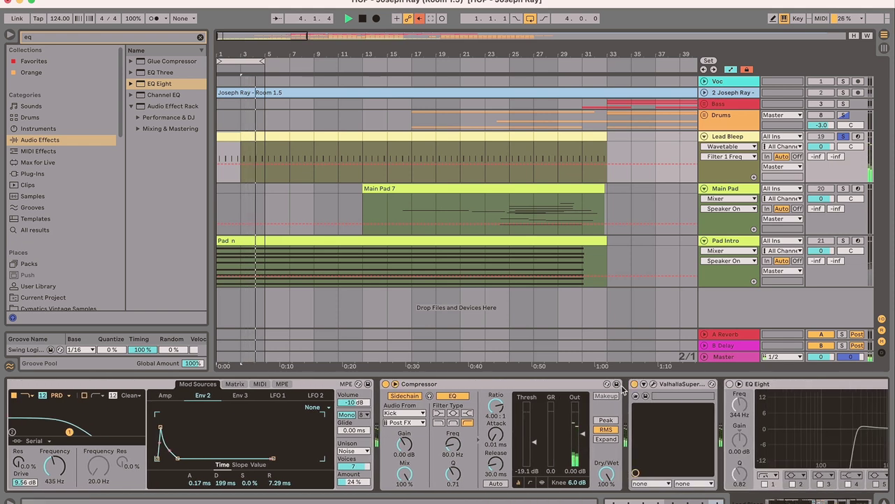
{"action": "left_click", "coordinate": [653, 385]}
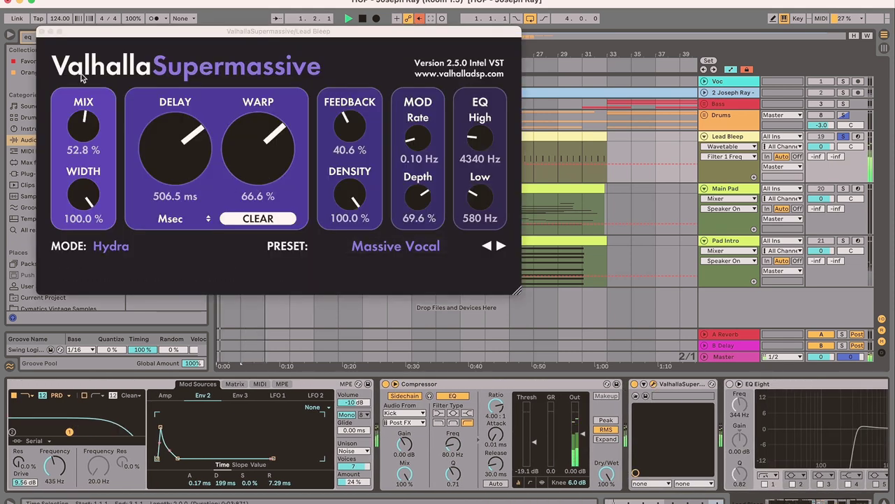
{"action": "left_click", "coordinate": [42, 33]}
{"action": "left_click_drag", "start_coordinate": [817, 500], "coordinate": [849, 501]}
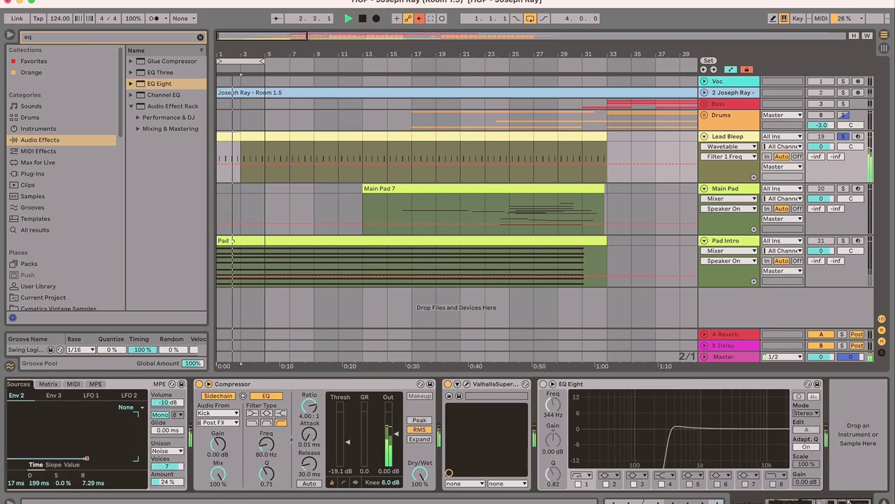
{"action": "left_click", "coordinate": [543, 384]}
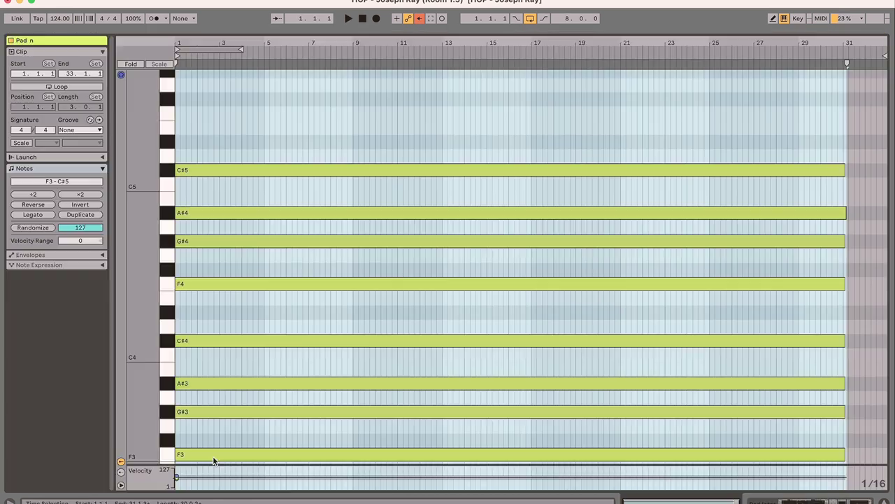
- Audition each note of the Pad Intro clip from F3 up to C#5, and start playback
{"action": "left_click", "coordinate": [216, 456]}
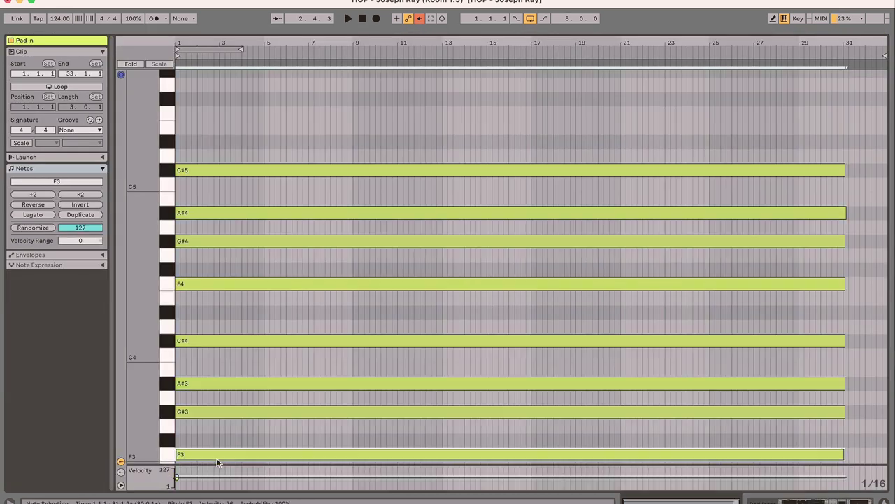
{"action": "left_click", "coordinate": [227, 412]}
{"action": "left_click", "coordinate": [235, 383]}
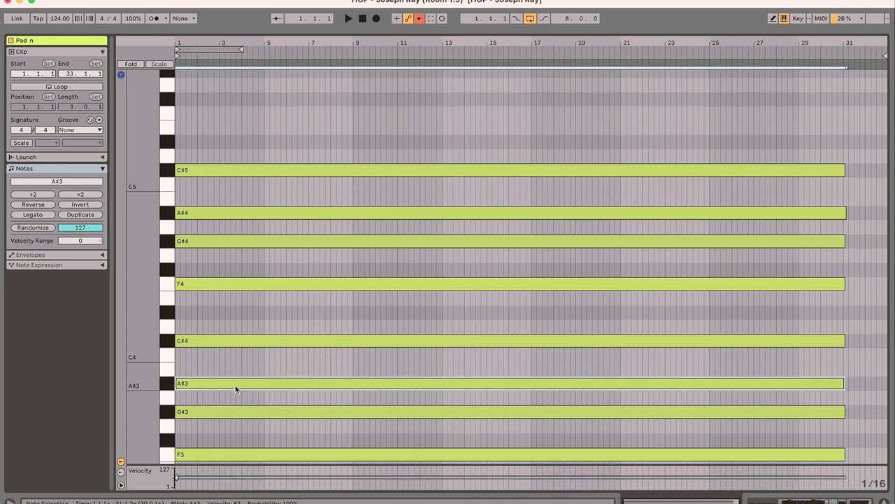
{"action": "left_click", "coordinate": [244, 342]}
{"action": "left_click", "coordinate": [252, 284]}
{"action": "left_click", "coordinate": [256, 242]}
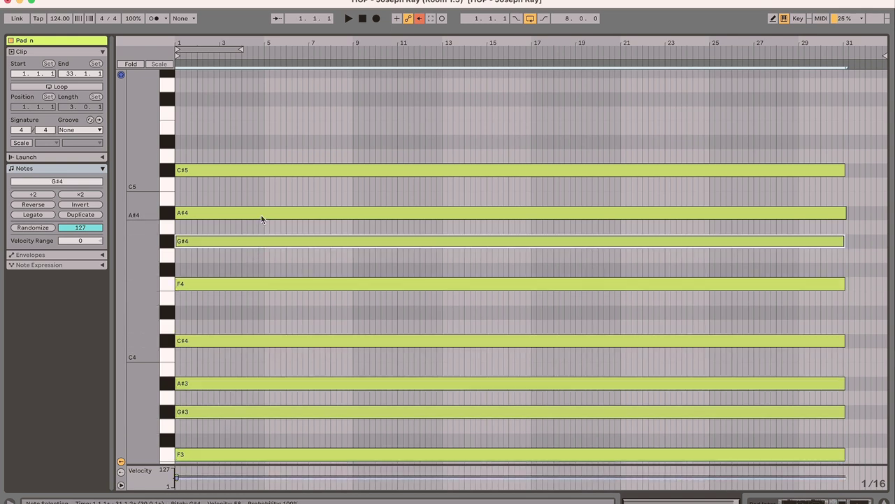
{"action": "left_click", "coordinate": [261, 215]}
{"action": "left_click", "coordinate": [270, 169]}
{"action": "key", "text": "space"}
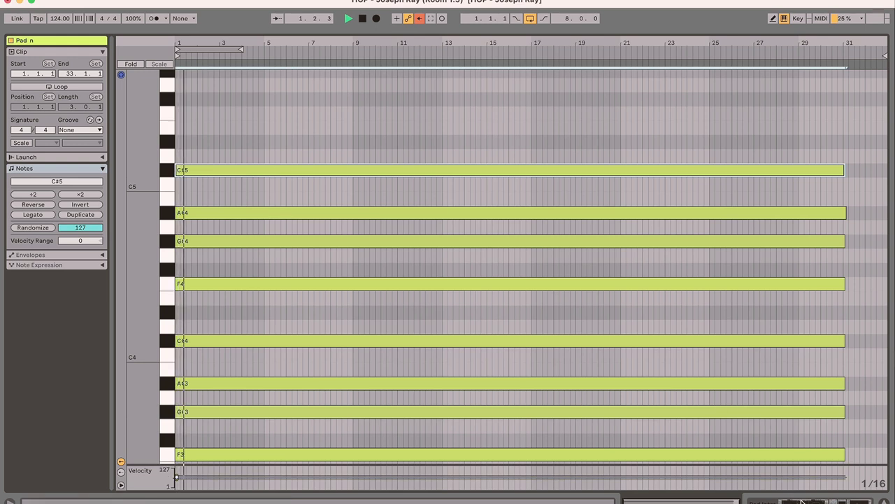
- Set the Unison mode of Pad Intro's Wavetable to Noise and switch on Redux
{"action": "left_click", "coordinate": [802, 501]}
{"action": "left_click", "coordinate": [456, 384]}
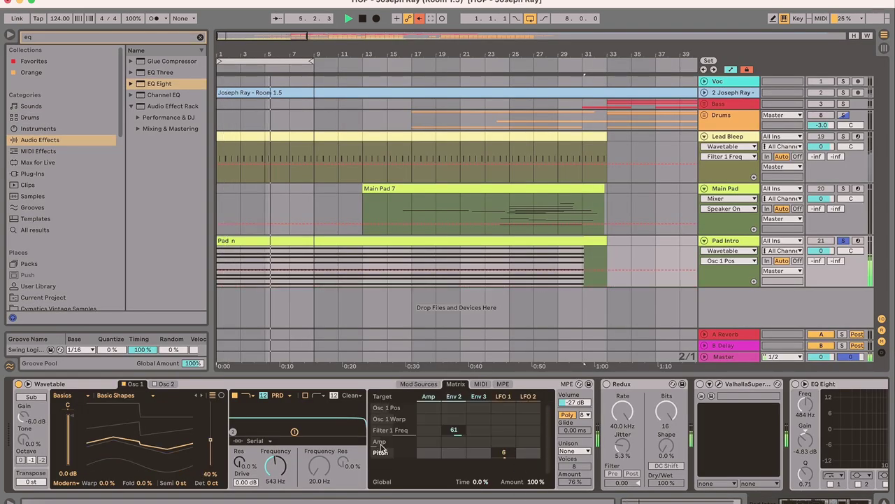
{"action": "left_click", "coordinate": [623, 445]}
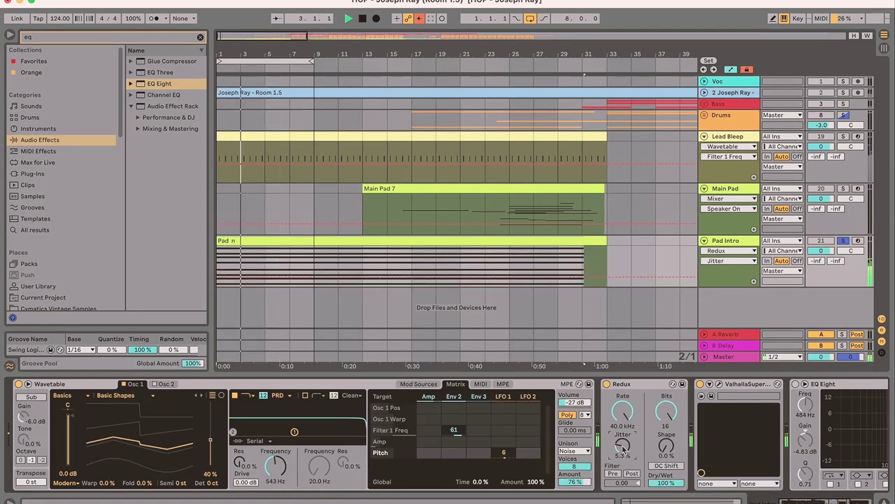
- Switch on ValhallaSupermassive and EQ Eight on Pad Intro, viewing Supermassive's settings
{"action": "left_click", "coordinate": [720, 384]}
{"action": "left_click", "coordinate": [42, 32]}
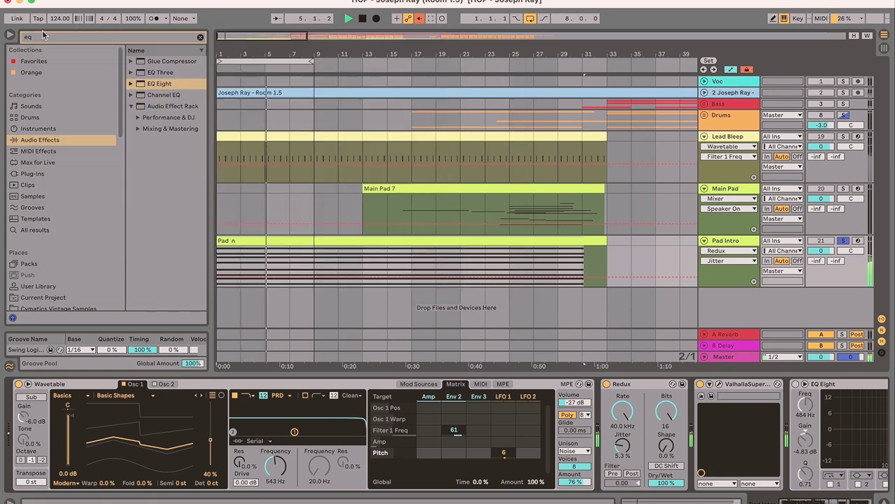
{"action": "left_click", "coordinate": [848, 436]}
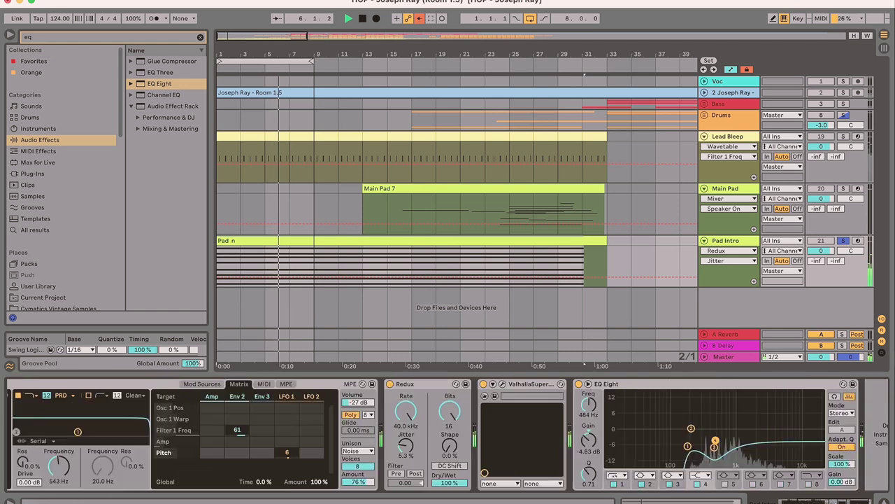
- Solo the Main Pad track and loop 10 bars starting at bar 23
{"action": "left_click_drag", "start_coordinate": [268, 38], "coordinate": [394, 64]}
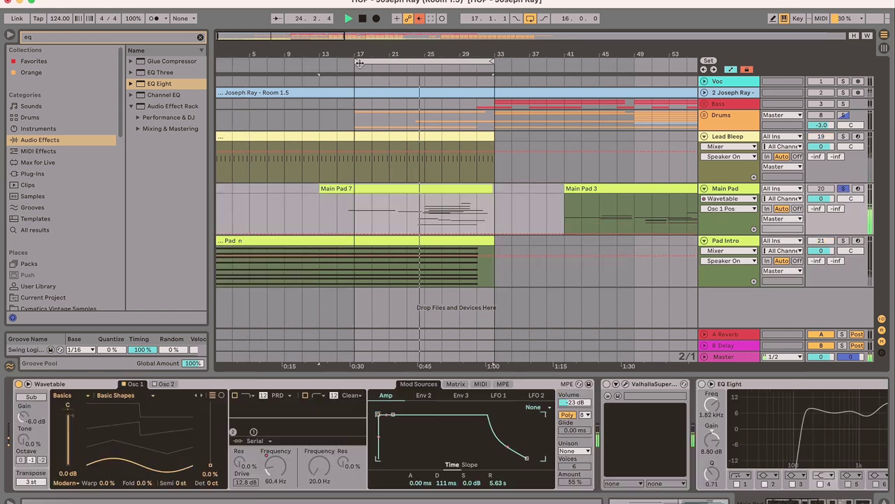
{"action": "left_click_drag", "start_coordinate": [356, 63], "coordinate": [403, 65]}
- Open the Main Pad 7 clip and audition the notes D4, D#4, F4, G4, A#4, D5 and G5 of its chord
{"action": "left_click", "coordinate": [463, 188]}
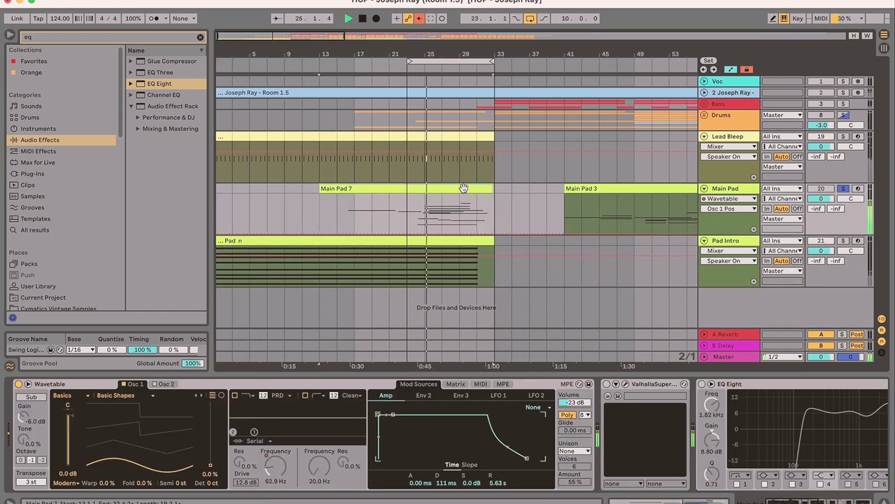
{"action": "left_click", "coordinate": [680, 500]}
{"action": "left_click", "coordinate": [700, 342]}
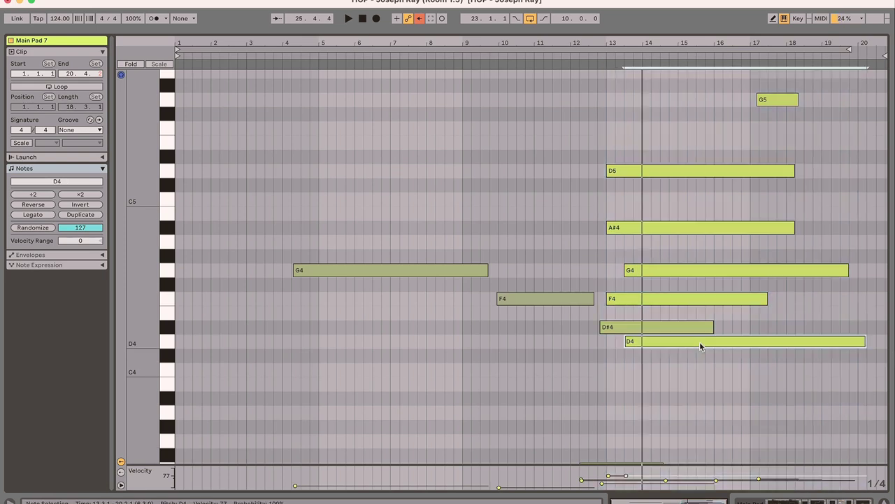
{"action": "left_click", "coordinate": [683, 326]}
{"action": "left_click", "coordinate": [680, 300]}
{"action": "left_click", "coordinate": [679, 272]}
{"action": "left_click", "coordinate": [672, 228]}
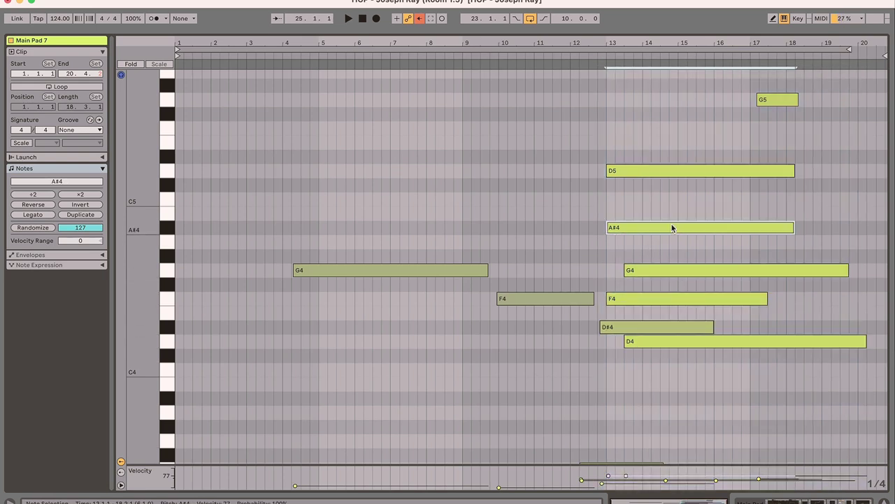
{"action": "left_click", "coordinate": [682, 172]}
{"action": "left_click", "coordinate": [776, 98]}
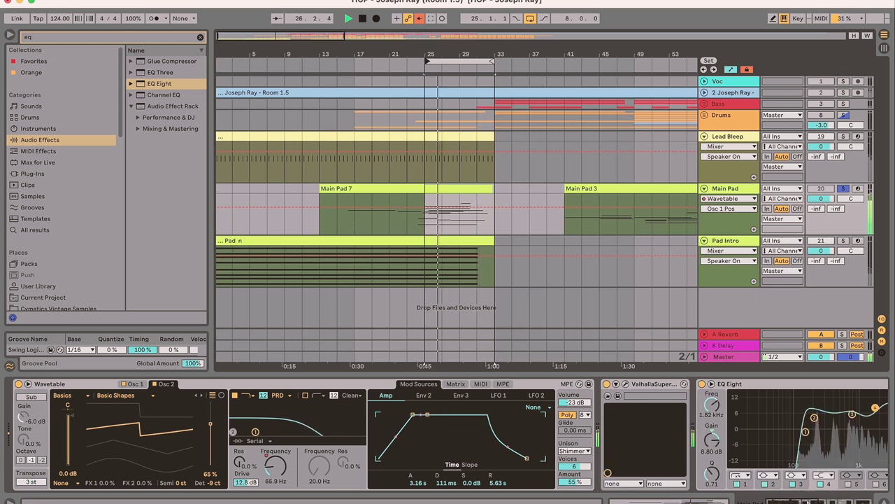
- View the end of Main Pad's effect chain, play the song from just before bar 65 and select the Main Pad 3 clip there
{"action": "left_click", "coordinate": [832, 501]}
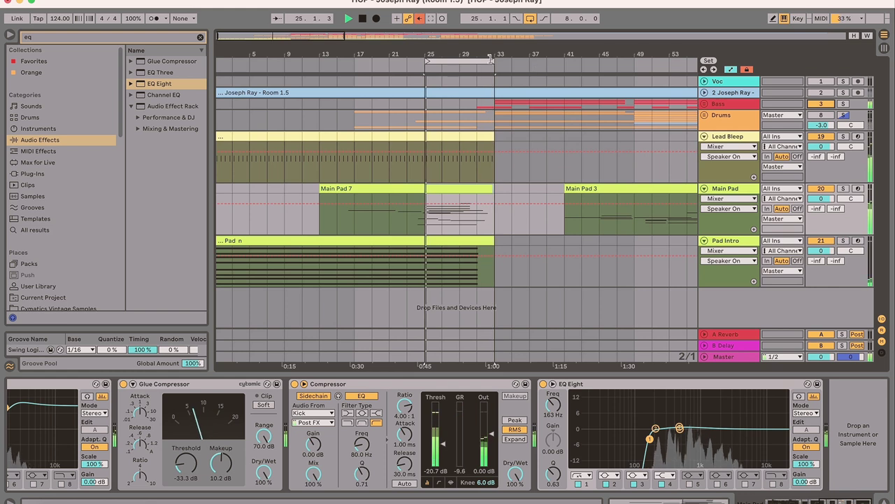
{"action": "left_click_drag", "start_coordinate": [335, 33], "coordinate": [425, 33]}
{"action": "left_click", "coordinate": [441, 64]}
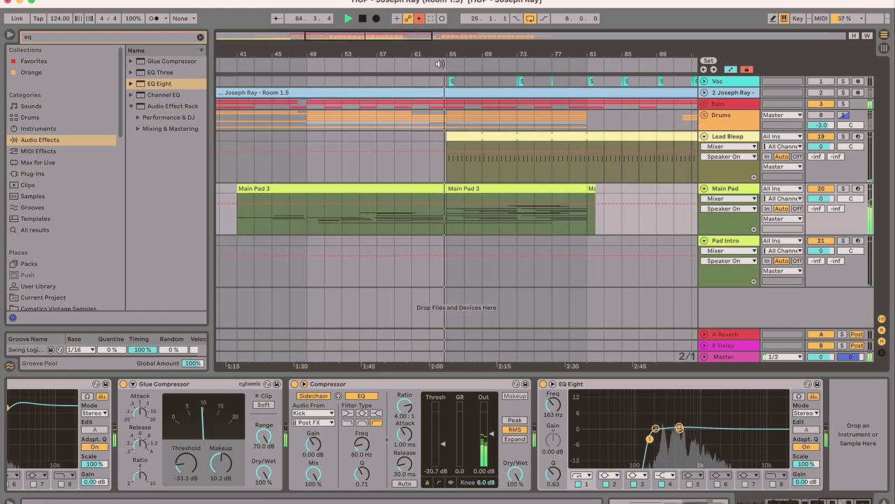
{"action": "left_click", "coordinate": [526, 191]}
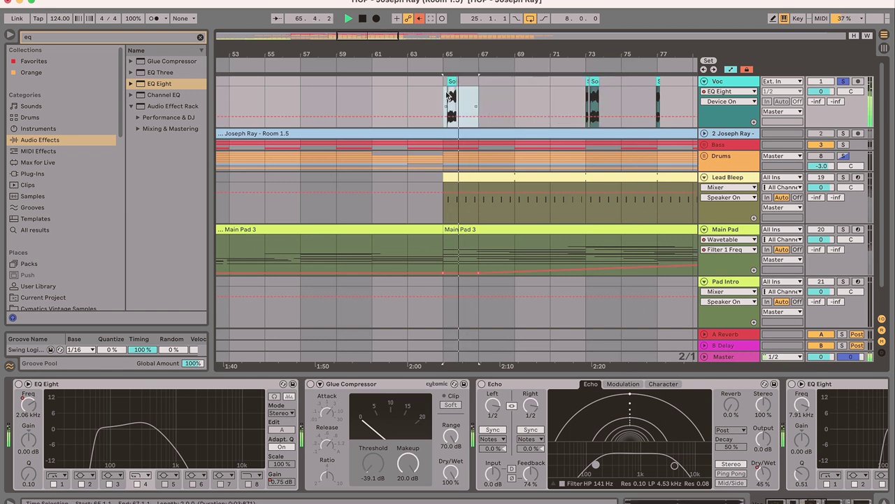
- Loop 2 bars from bar 65 on Voc and set its Reverb's input filter to 630 Hz with a width of 4.55
{"action": "key", "text": "super+l"}
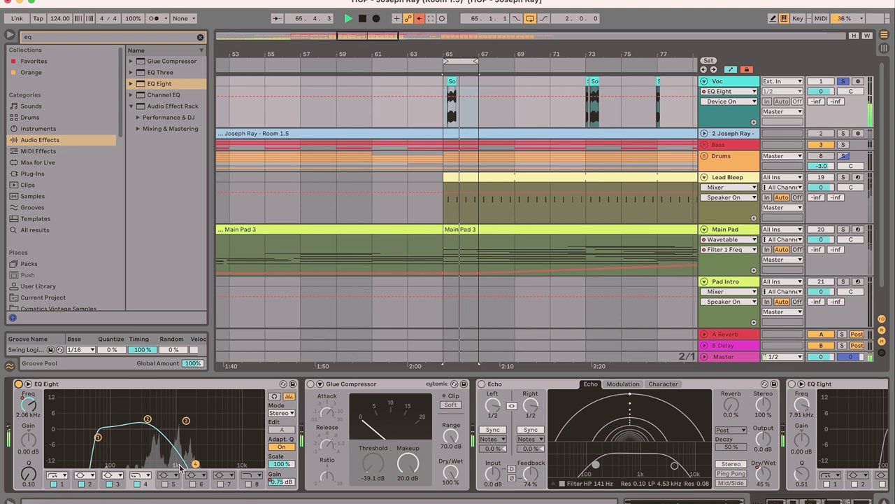
{"action": "left_click", "coordinate": [644, 459]}
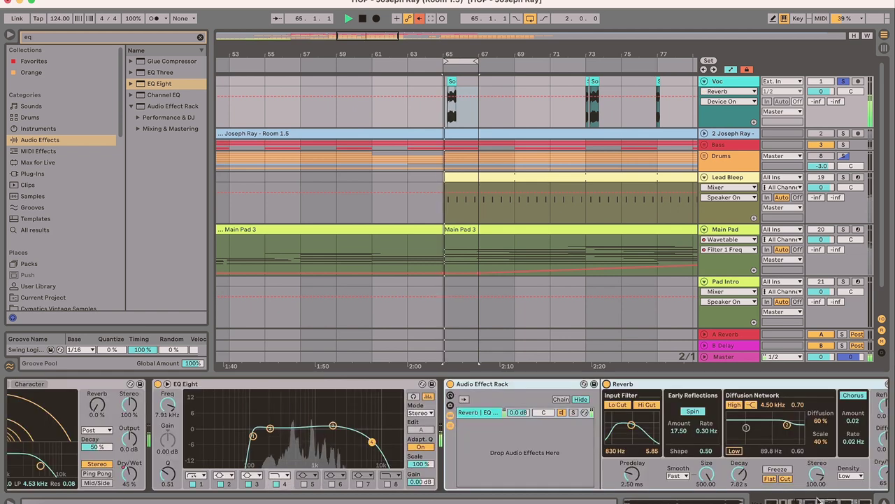
{"action": "scroll", "coordinate": [447, 434], "scroll_direction": "right", "scroll_amount": 2}
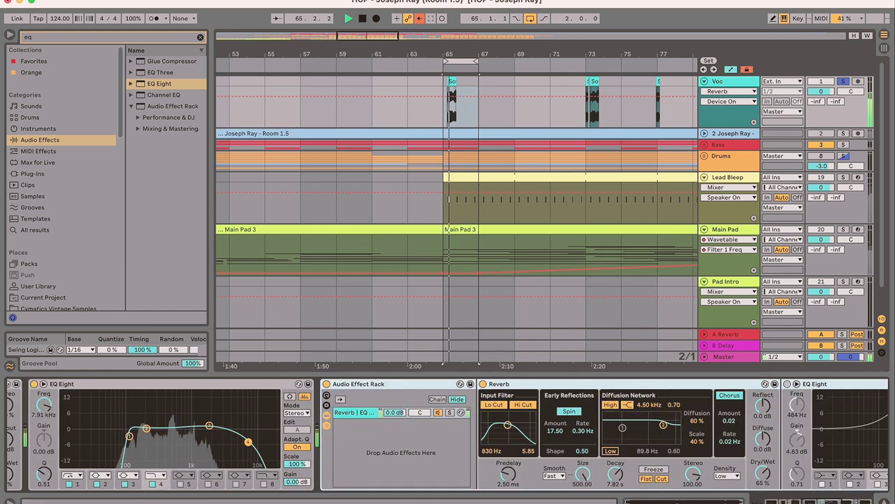
{"action": "left_click_drag", "start_coordinate": [507, 426], "coordinate": [506, 431]}
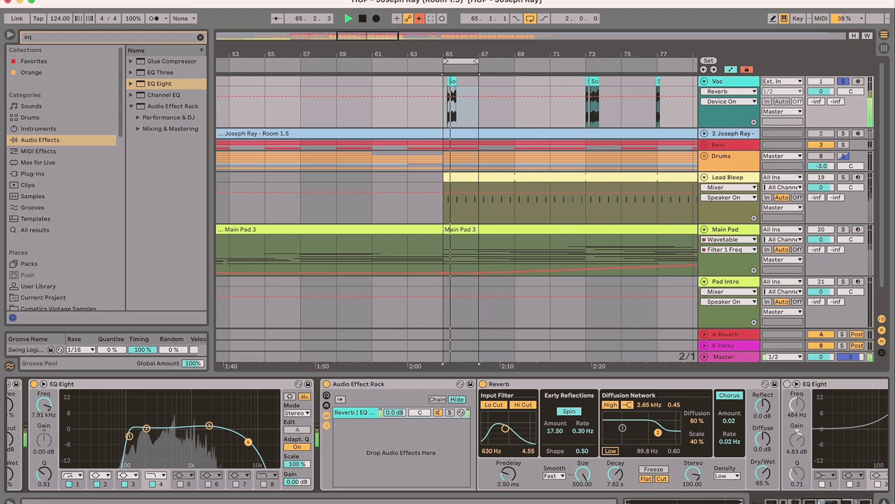
- Switch on the last EQ Eight on Voc and set its band 3 to -2.36 dB at 791 Hz
{"action": "key", "text": "Right"}
{"action": "key", "text": "Right"}
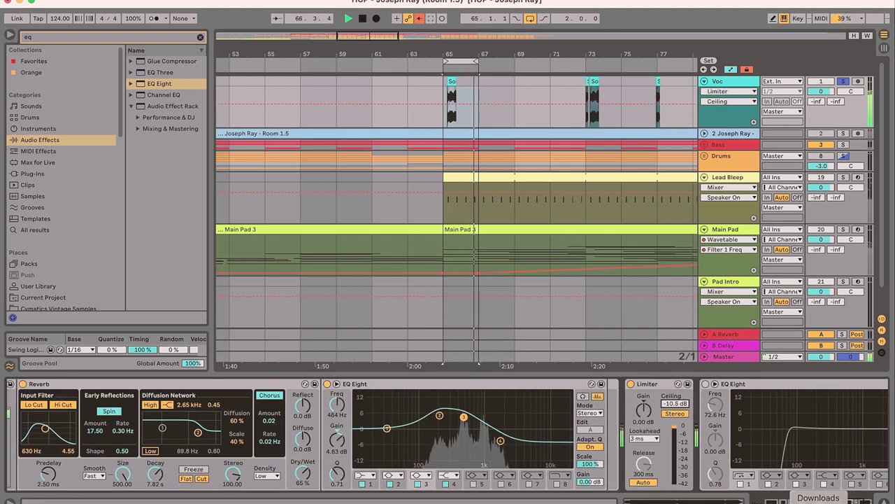
{"action": "scroll", "coordinate": [685, 446], "scroll_direction": "right", "scroll_amount": 3}
{"action": "left_click", "coordinate": [544, 385]}
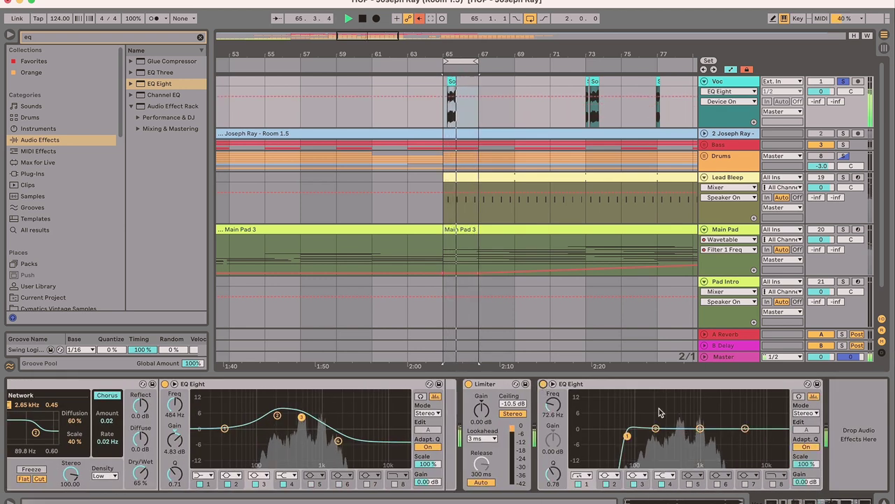
{"action": "left_click_drag", "start_coordinate": [701, 429], "coordinate": [699, 434]}
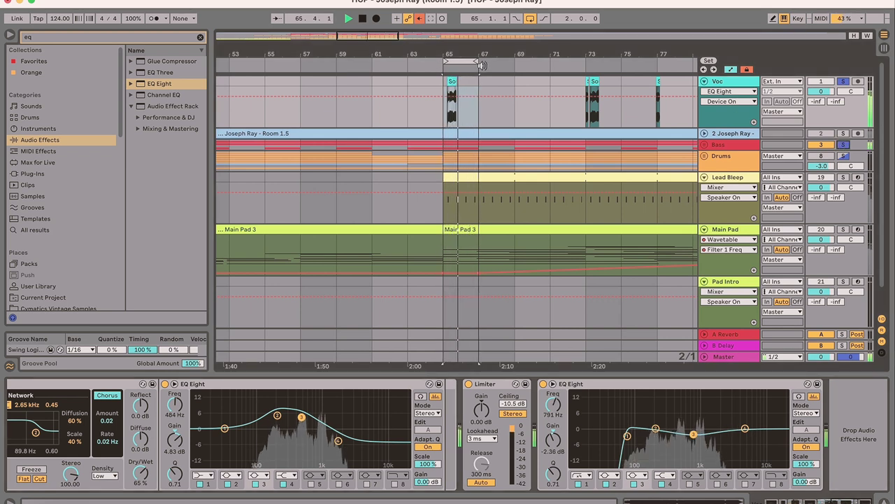
- Extend the loop starting at bar 65 to 12 bars
{"action": "left_click_drag", "start_coordinate": [475, 63], "coordinate": [655, 66]}
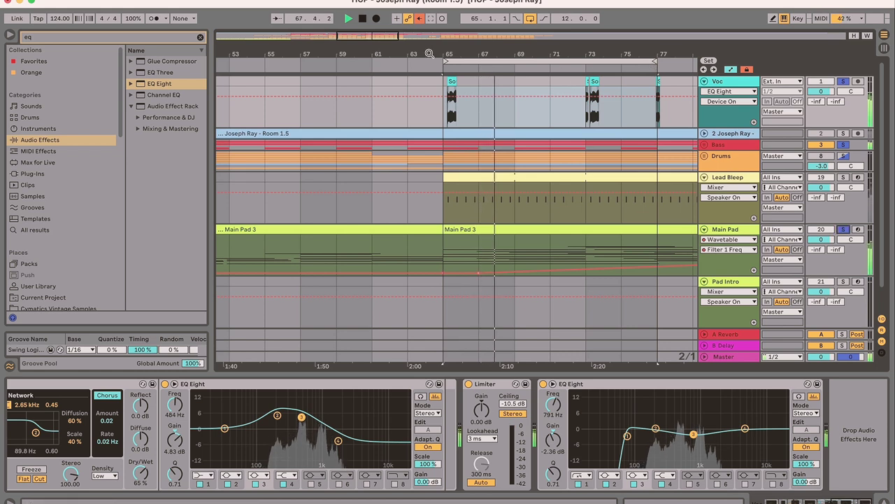
{"action": "scroll", "coordinate": [430, 53], "scroll_direction": "right", "scroll_amount": 5}
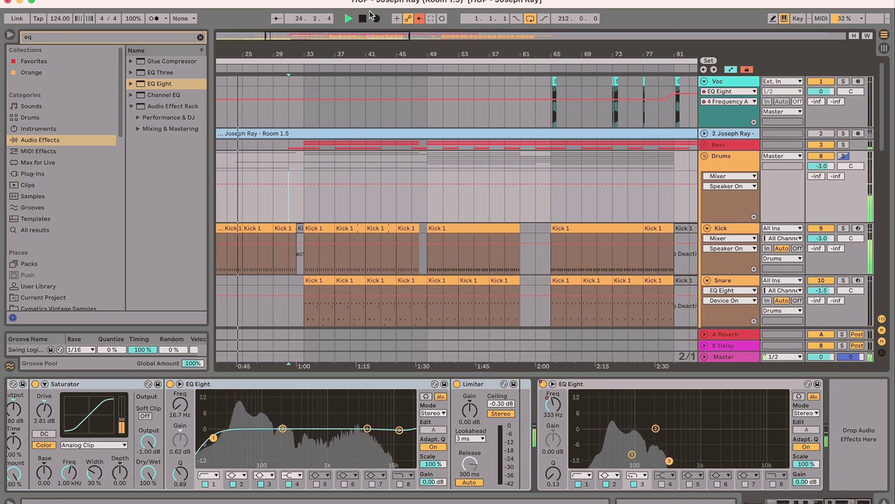
- Follow the full arrangement during playback, looking over the drum, shaker, pad, bass and vocal tracks
{"action": "left_click_drag", "start_coordinate": [297, 33], "coordinate": [273, 39]}
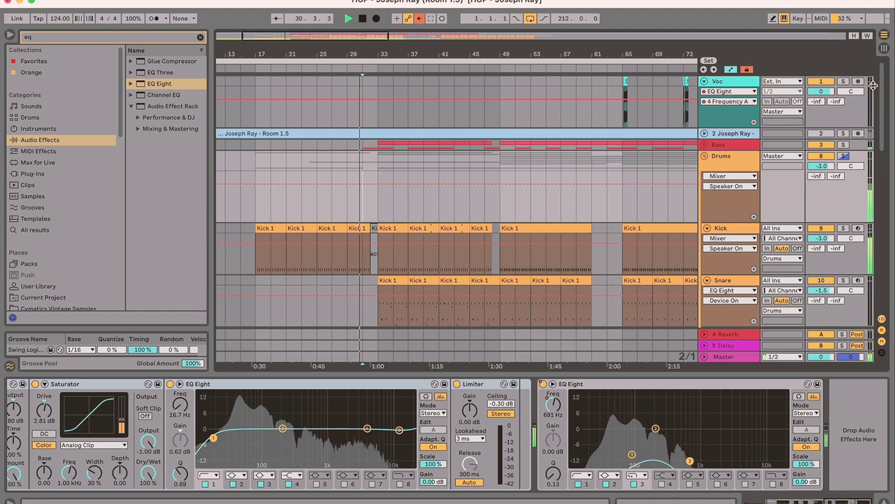
{"action": "left_click_drag", "start_coordinate": [297, 43], "coordinate": [291, 38]}
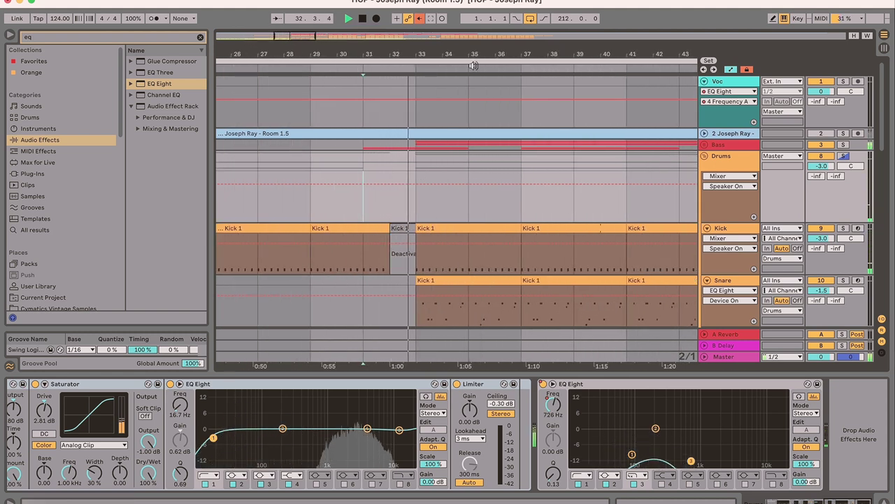
{"action": "left_click_drag", "start_coordinate": [299, 38], "coordinate": [304, 38]}
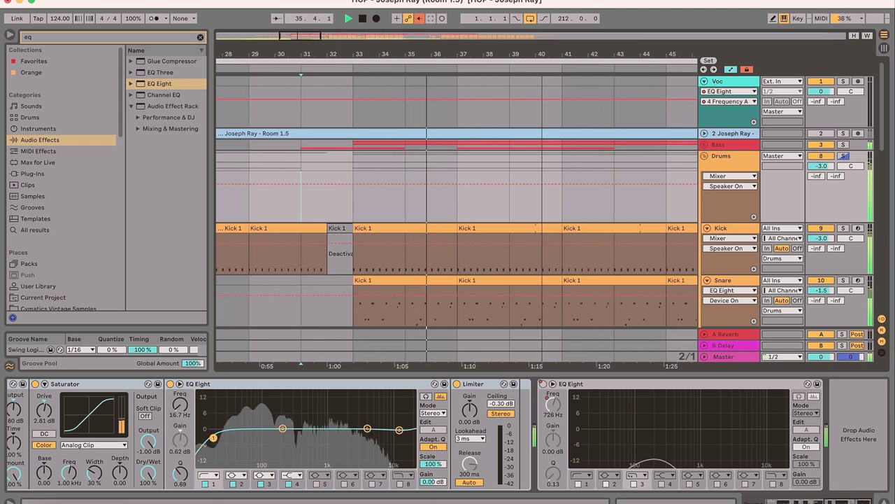
{"action": "left_click_drag", "start_coordinate": [354, 59], "coordinate": [320, 37]}
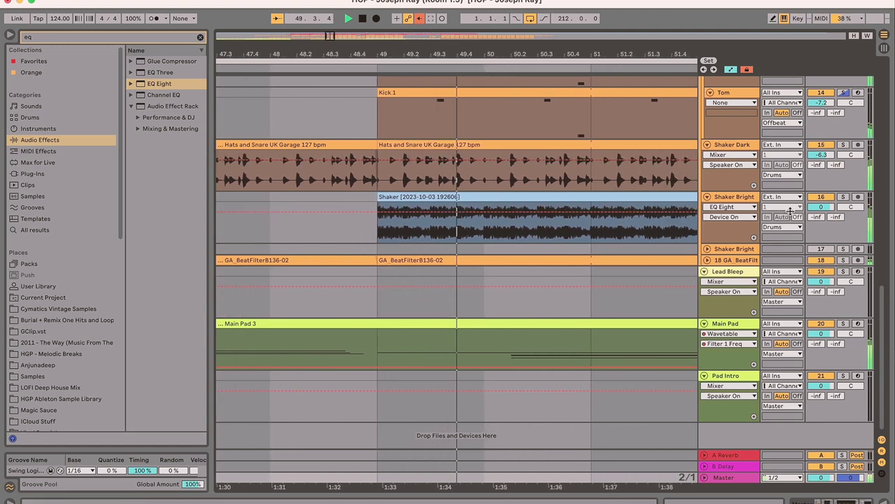
{"action": "left_click_drag", "start_coordinate": [883, 340], "coordinate": [890, 323]}
{"action": "scroll", "coordinate": [889, 319], "scroll_direction": "down", "scroll_amount": 2}
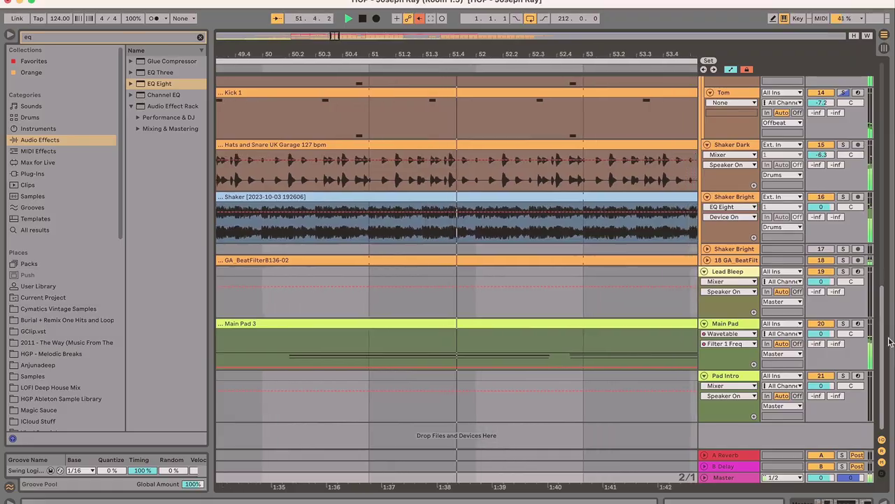
{"action": "scroll", "coordinate": [883, 304], "scroll_direction": "up", "scroll_amount": 4}
{"action": "scroll", "coordinate": [883, 304], "scroll_direction": "up", "scroll_amount": 5}
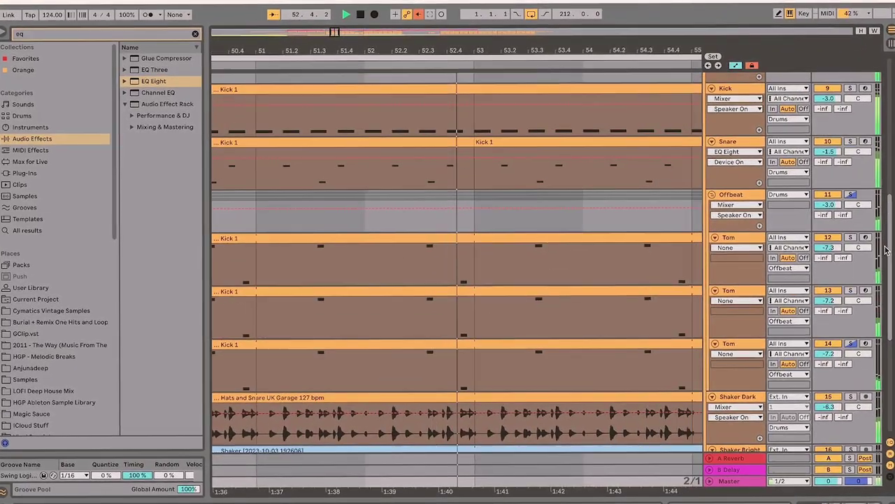
{"action": "scroll", "coordinate": [891, 250], "scroll_direction": "up", "scroll_amount": 5}
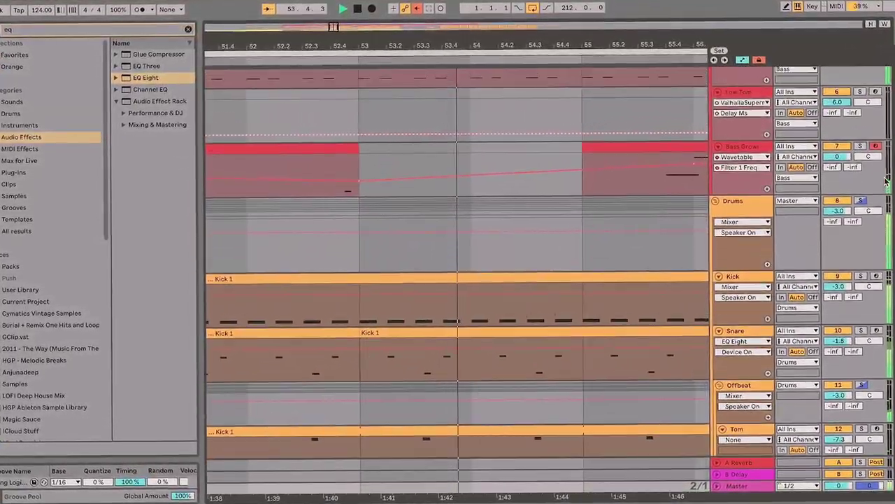
{"action": "scroll", "coordinate": [457, 280], "scroll_direction": "up", "scroll_amount": 5}
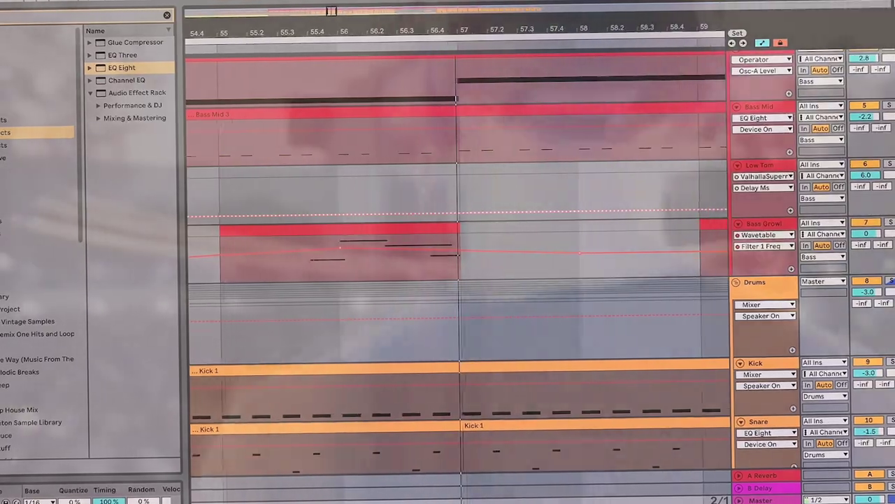
{"action": "scroll", "coordinate": [458, 279], "scroll_direction": "up", "scroll_amount": 3}
{"action": "scroll", "coordinate": [457, 280], "scroll_direction": "up", "scroll_amount": 3}
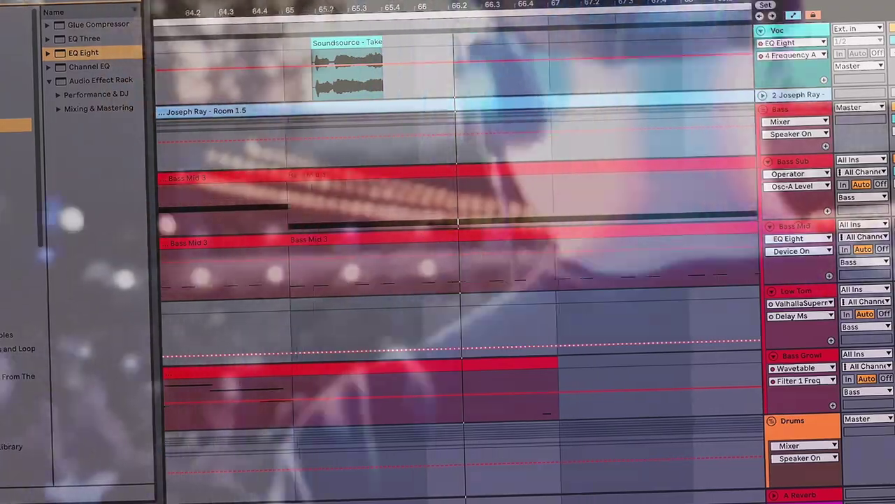
- Examine the Filter 1 Freq automation on Main Pad and Bass Growl across the whole arrangement
{"action": "key", "text": "minus"}
{"action": "key", "text": "minus"}
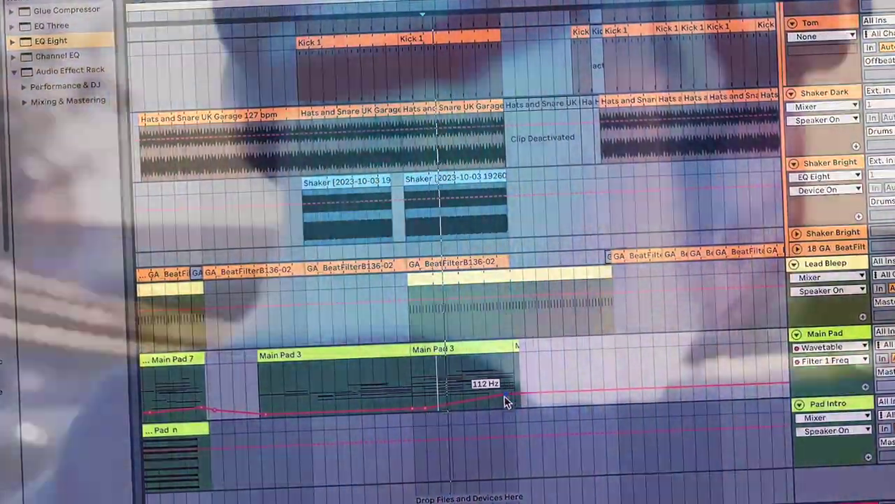
{"action": "left_click_drag", "start_coordinate": [504, 394], "coordinate": [504, 386]}
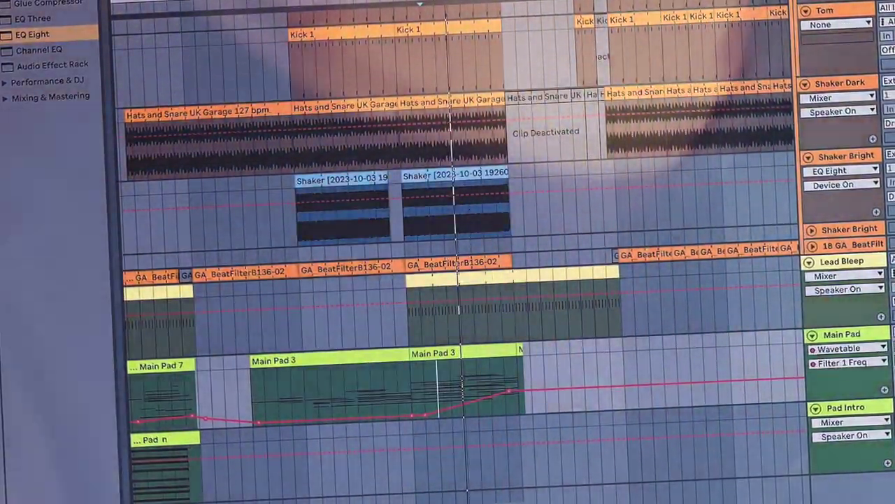
{"action": "scroll", "coordinate": [454, 252], "scroll_direction": "up", "scroll_amount": 10}
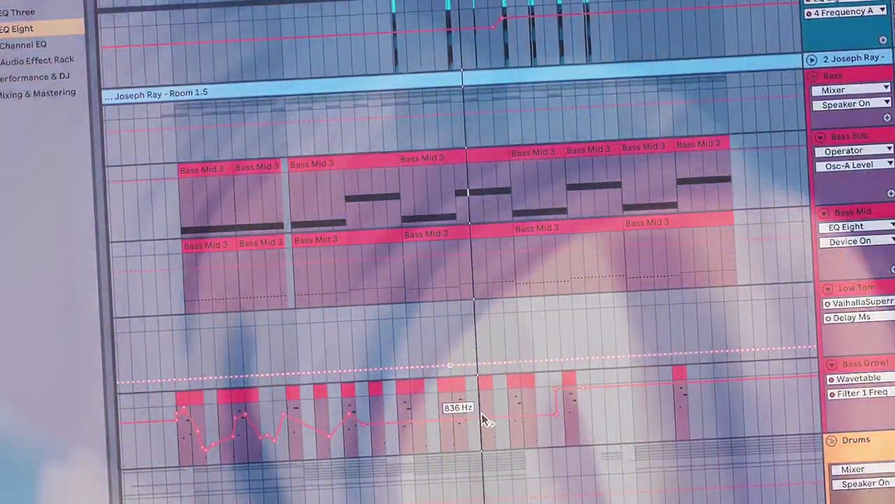
{"action": "left_click_drag", "start_coordinate": [479, 416], "coordinate": [523, 417]}
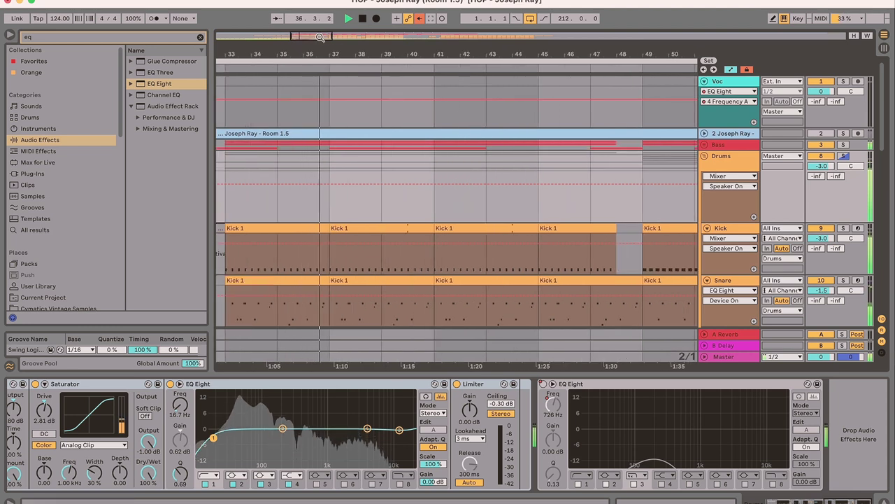
- Show the Master track's effect chain and unfold the Bass group
{"action": "left_click", "coordinate": [397, 361]}
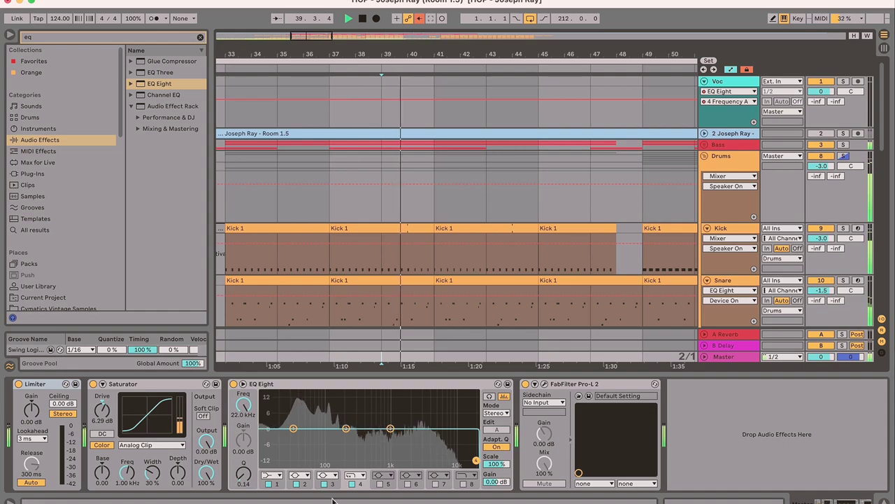
{"action": "left_click", "coordinate": [704, 144]}
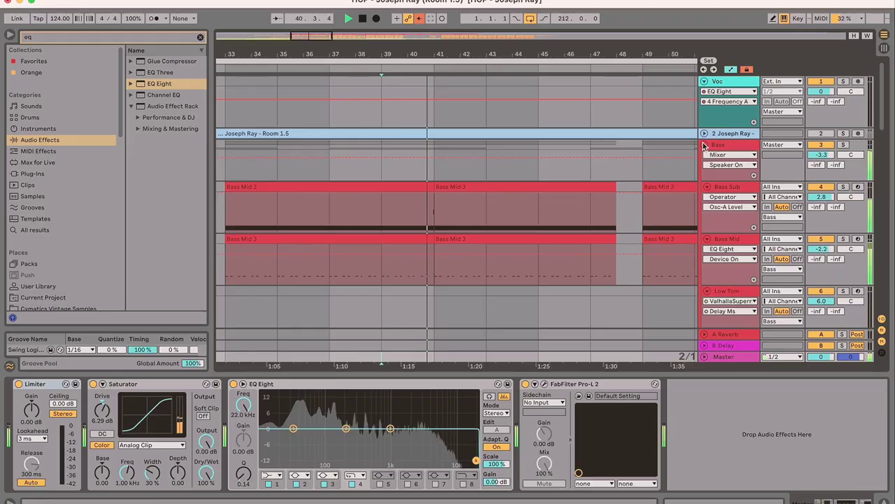